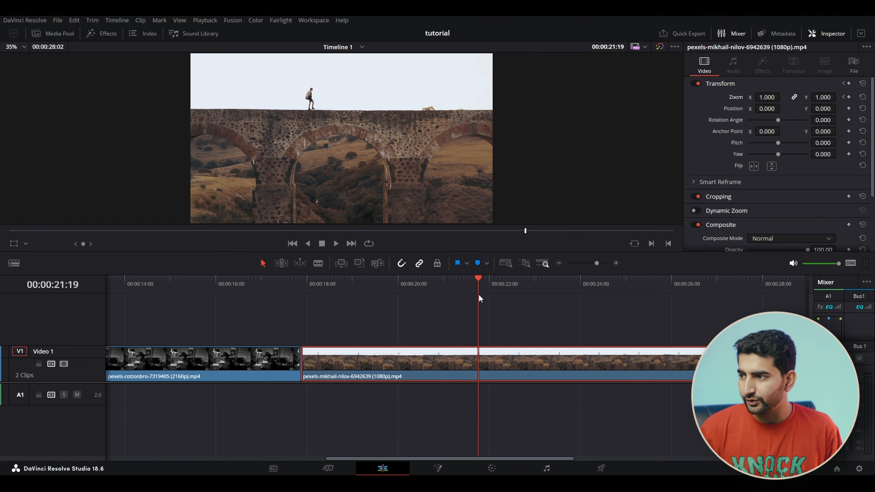
# Set the bridge clip's zoom to 1.530 at 00:00:21:19 and play back the zoom-in from the first keyframe.
pyautogui.moveTo(767, 98); pyautogui.dragTo(358, 291)
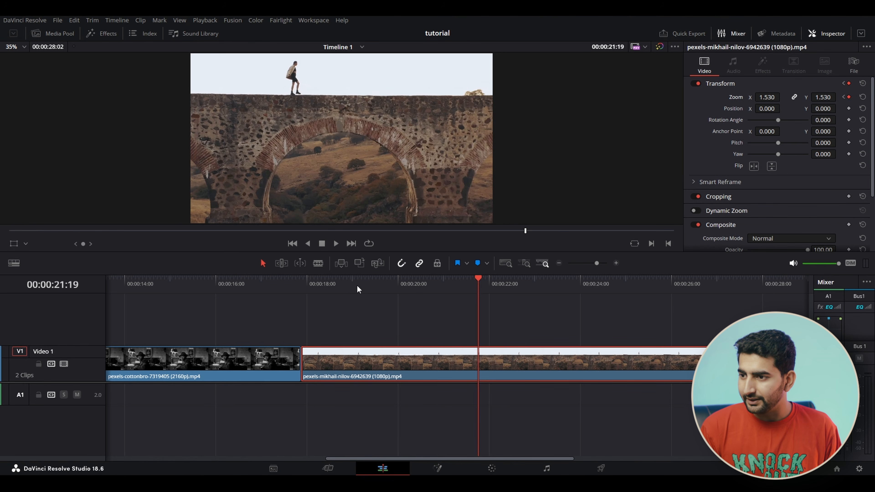
pyautogui.click(357, 286)
pyautogui.press('space')
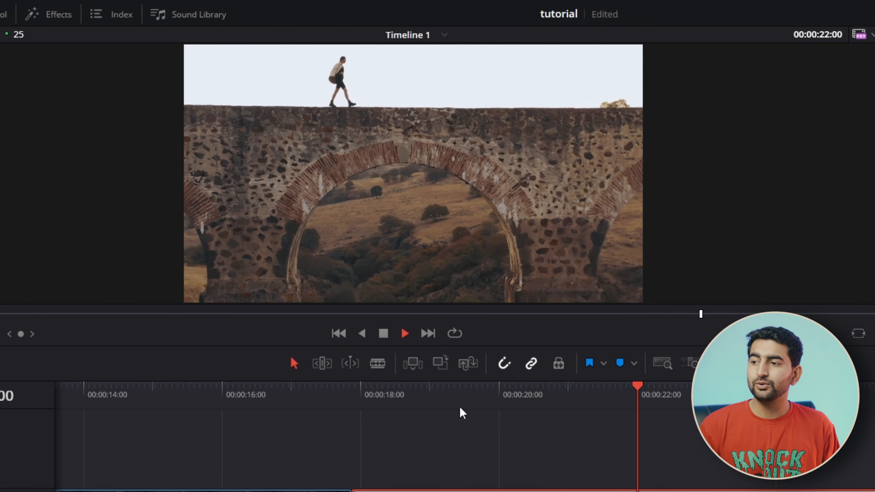
pyautogui.press('space')
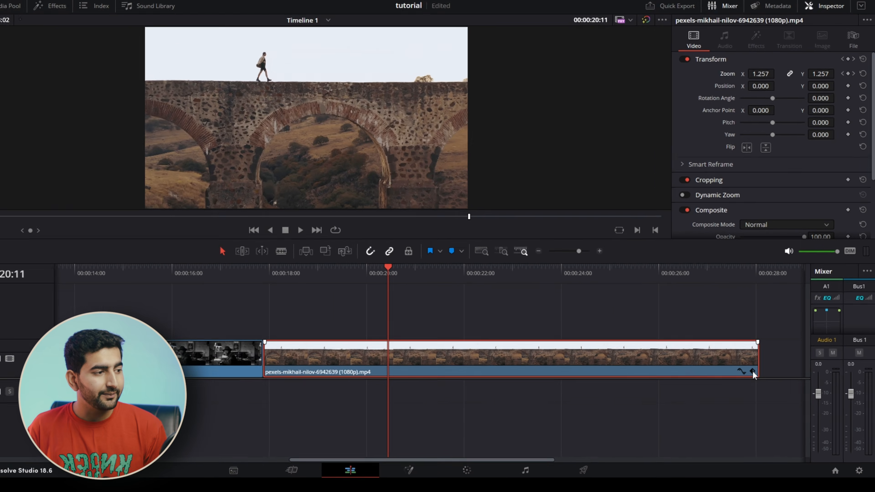
# Show the bridge clip's keyframe track, move the second zoom keyframe to 00:00:20:11 and play back the faster zoom.
pyautogui.click(753, 371)
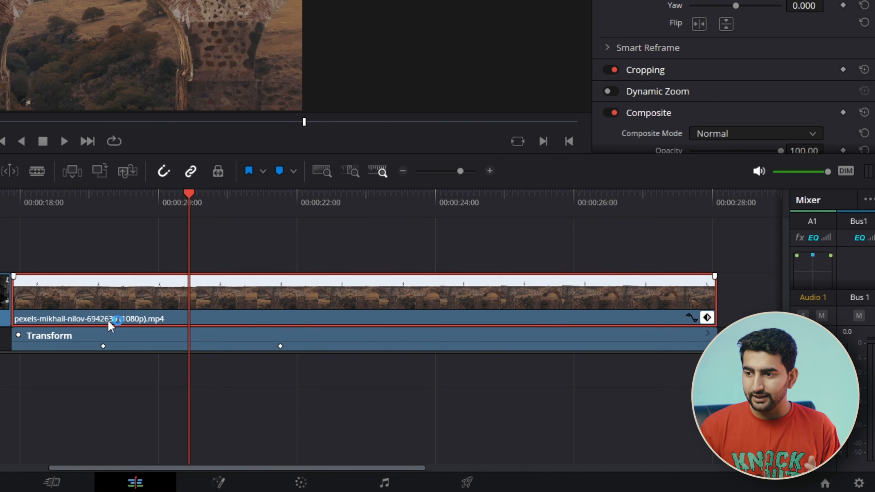
pyautogui.keyDown('alt'); pyautogui.click(281, 346); pyautogui.keyUp('alt')
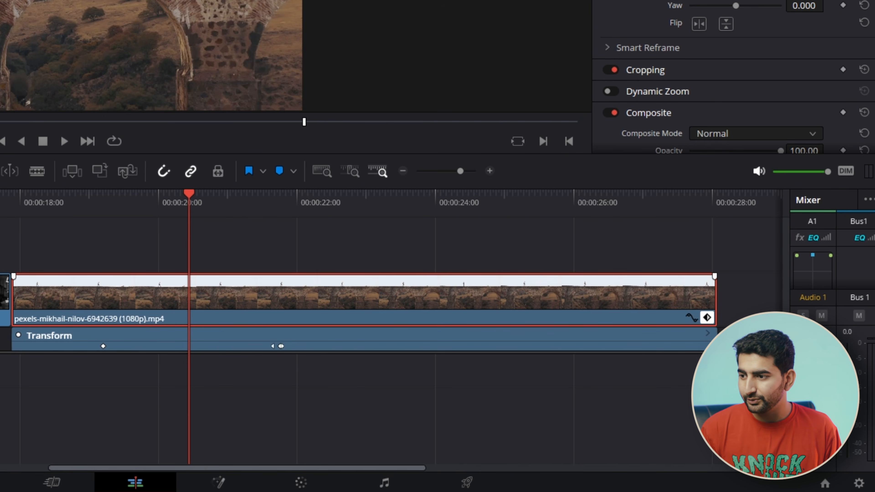
pyautogui.moveTo(280, 346); pyautogui.dragTo(188, 347)
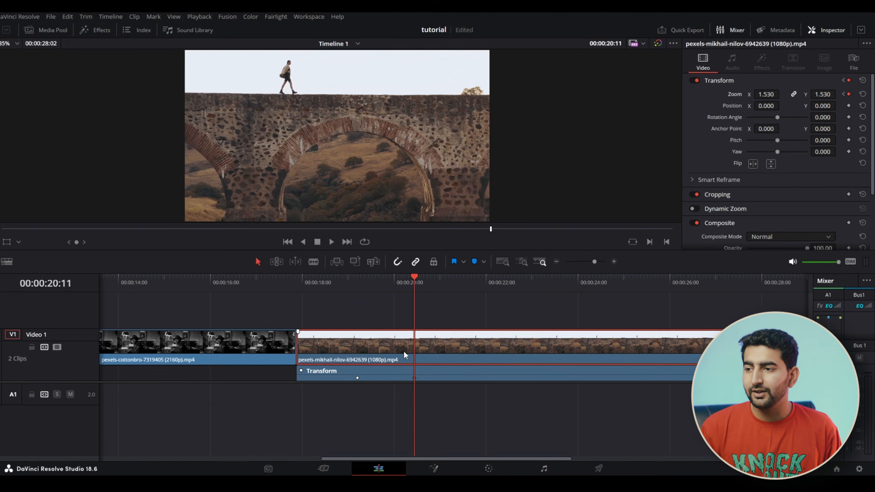
pyautogui.click(358, 287)
pyautogui.press('space')
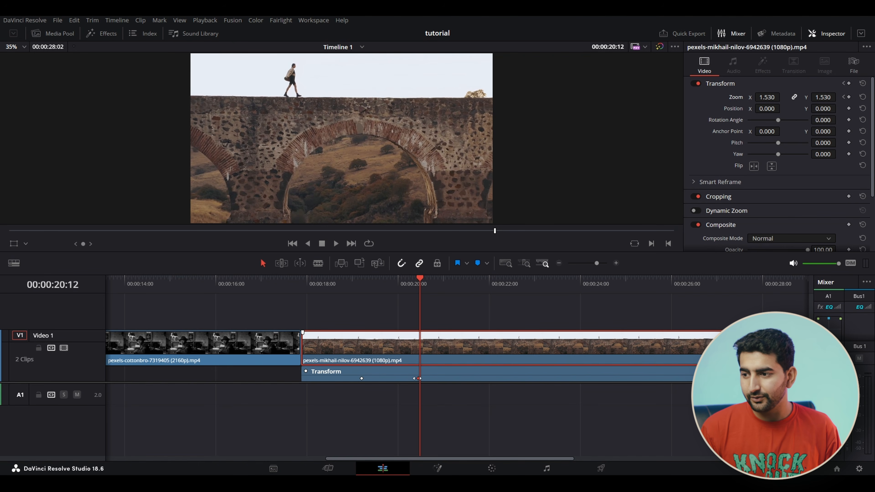
# Remove the second zoom keyframe at 00:00:20:11 from the bridge clip.
pyautogui.press('Delete')
pyautogui.moveTo(421, 289)
pyautogui.mouseDown()
pyautogui.moveTo(439, 287)
pyautogui.moveTo(418, 284)
pyautogui.mouseUp()
pyautogui.hotkey('ctrl', 'z')
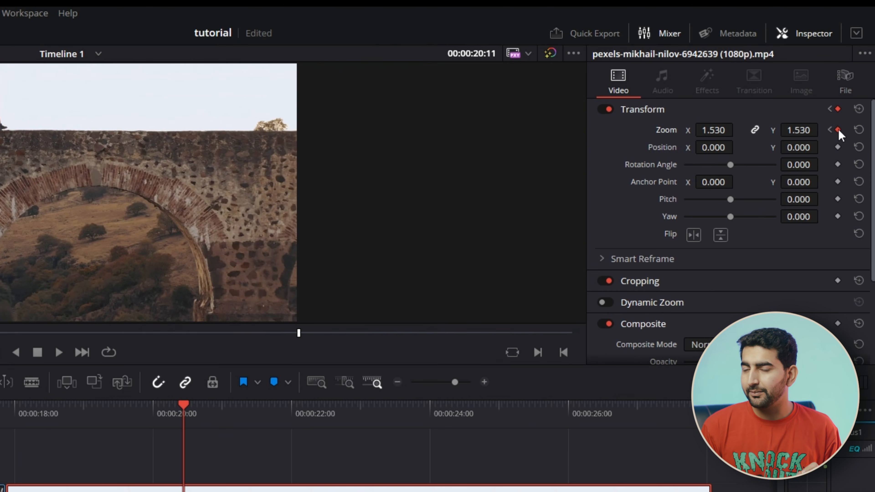
pyautogui.click(839, 130)
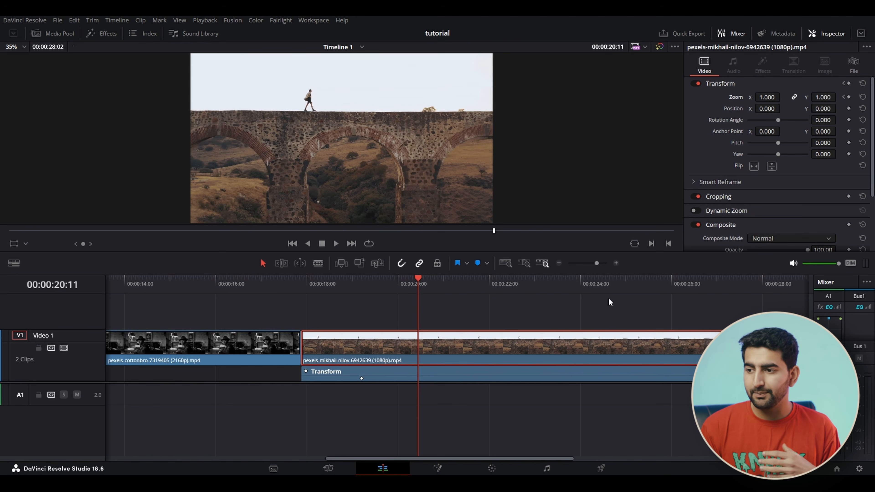
# Set the zoom to 1.630 at 00:00:20:11, and reset the zoom parameter to clear its keyframes.
pyautogui.moveTo(838, 97); pyautogui.dragTo(824, 98)
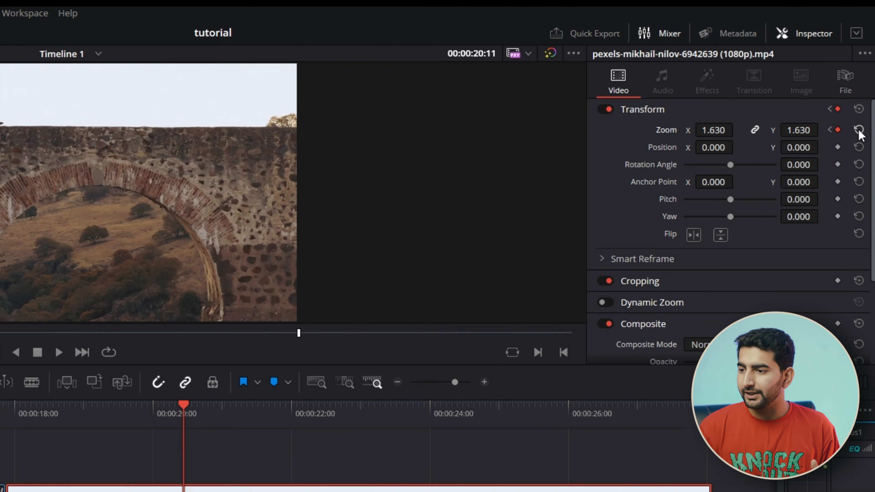
pyautogui.click(863, 97)
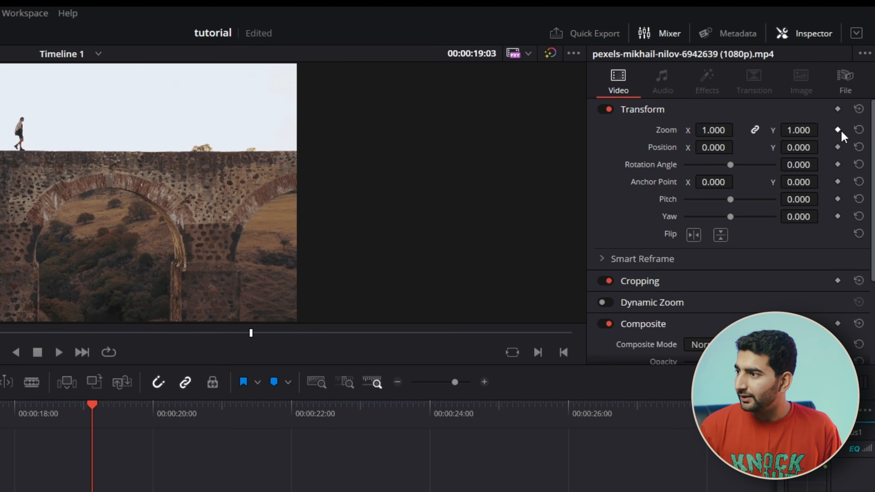
# Keyframe zoom and position at 00:00:19:03, and set zoom to 1.630 and Y position to -233 at 00:00:21:10.
pyautogui.click(839, 130)
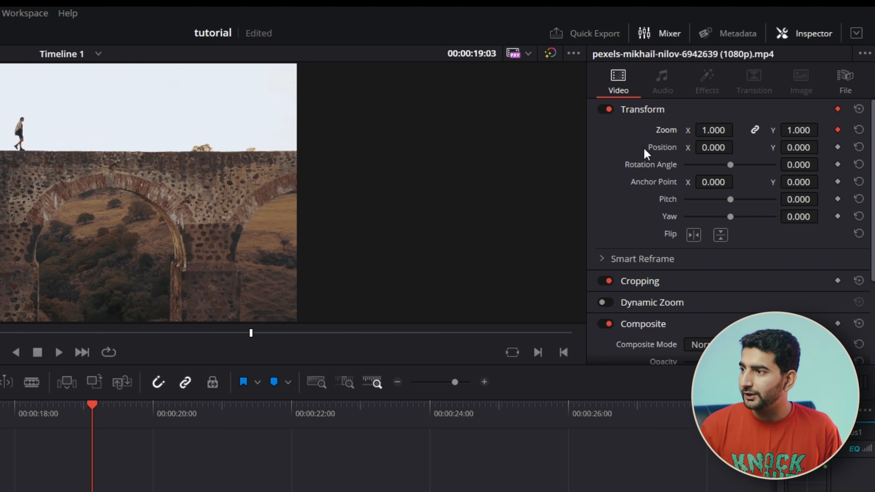
pyautogui.click(837, 148)
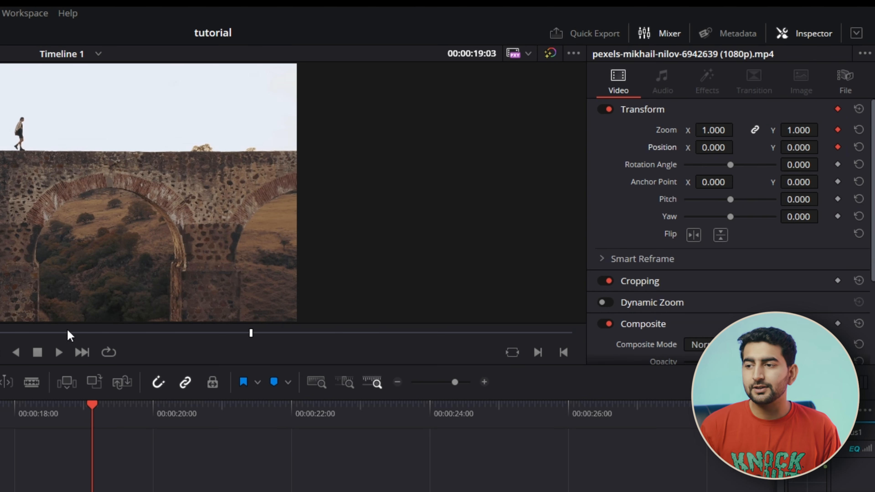
pyautogui.click(109, 423)
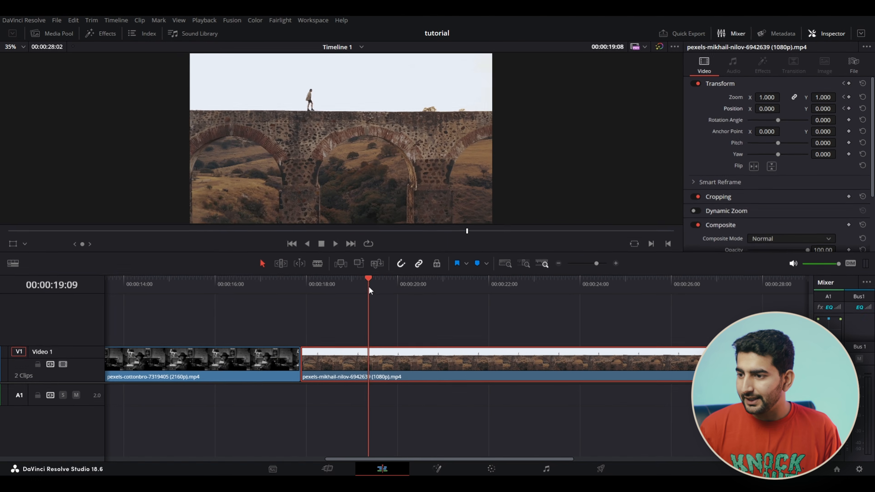
pyautogui.moveTo(370, 290); pyautogui.dragTo(462, 288)
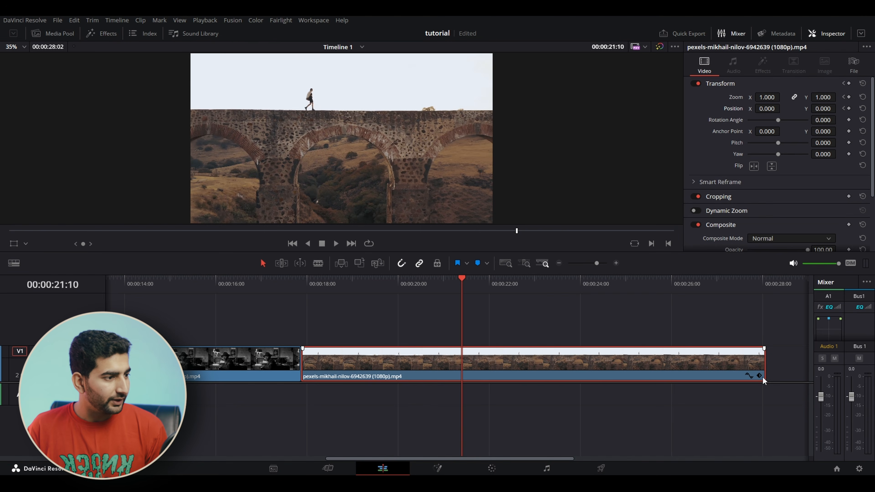
pyautogui.click(759, 376)
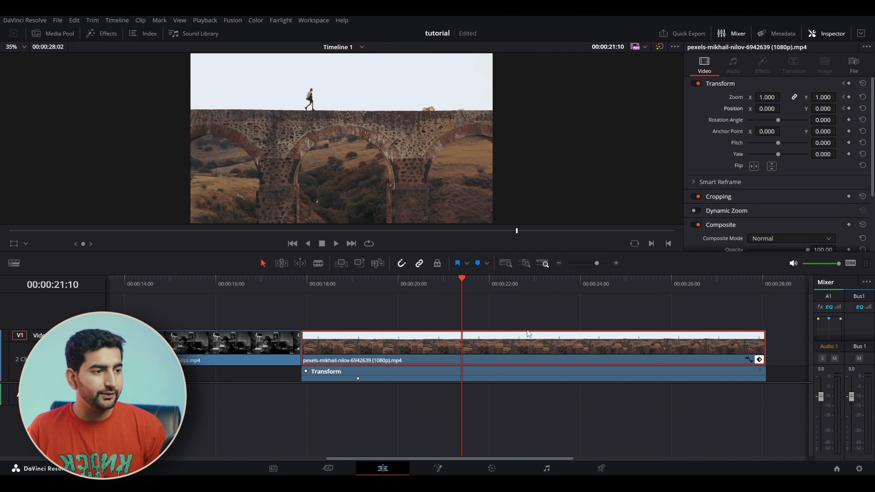
pyautogui.moveTo(761, 98); pyautogui.dragTo(838, 109)
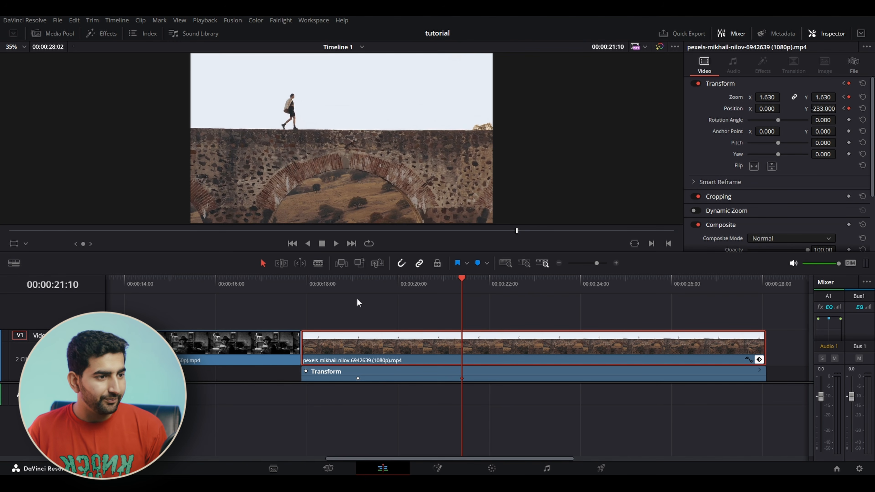
# Play back the combined zoom and position animation from its first keyframe.
pyautogui.click(358, 284)
pyautogui.press('space')
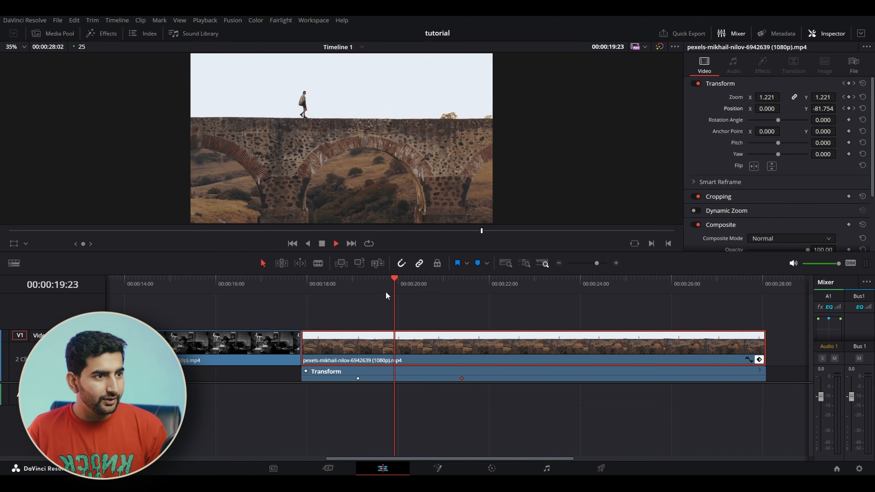
pyautogui.press('space')
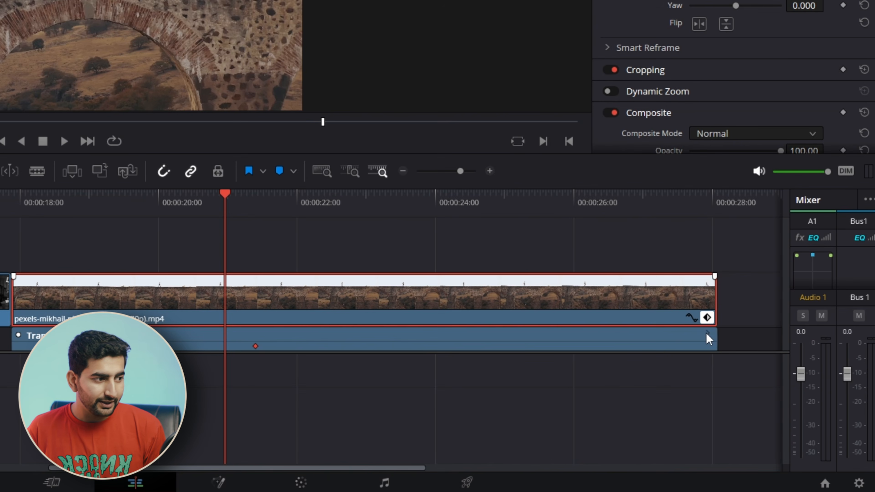
# Expand the Transform keyframes into separate parameter rows, and try deleting the second Position Y keyframe, undoing the deletion.
pyautogui.click(709, 332)
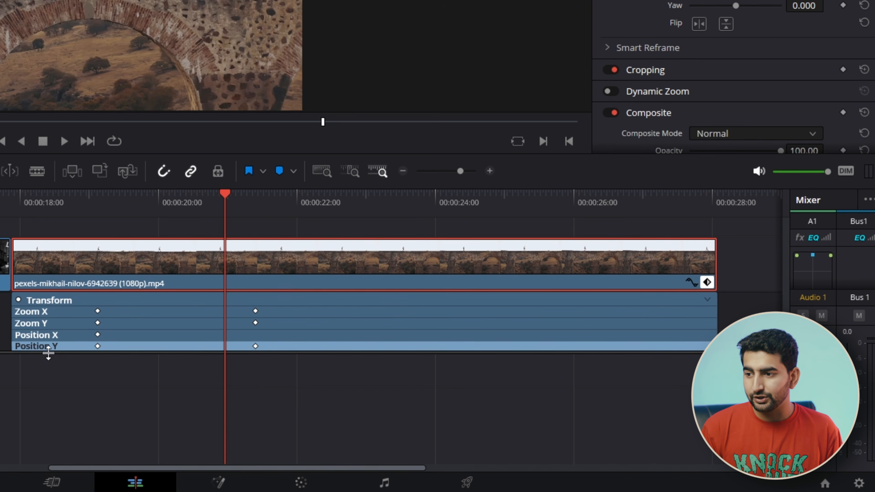
pyautogui.click(256, 346)
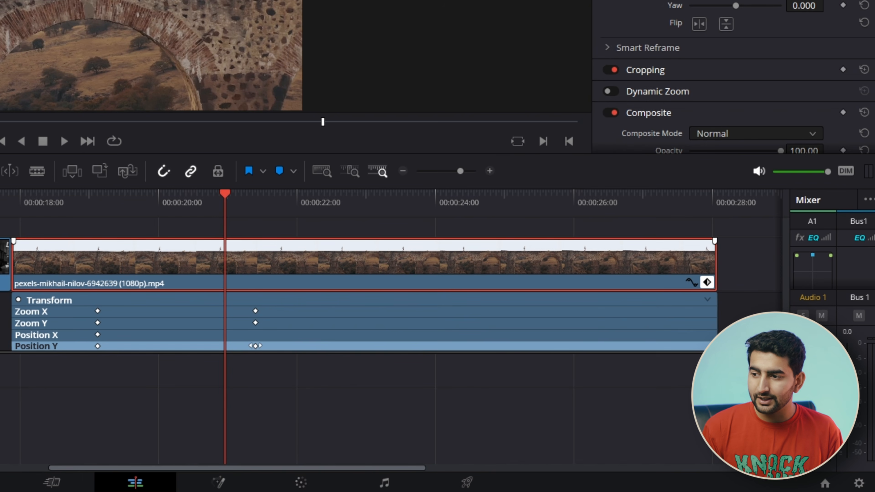
pyautogui.press('Delete')
pyautogui.hotkey('ctrl', 'z')
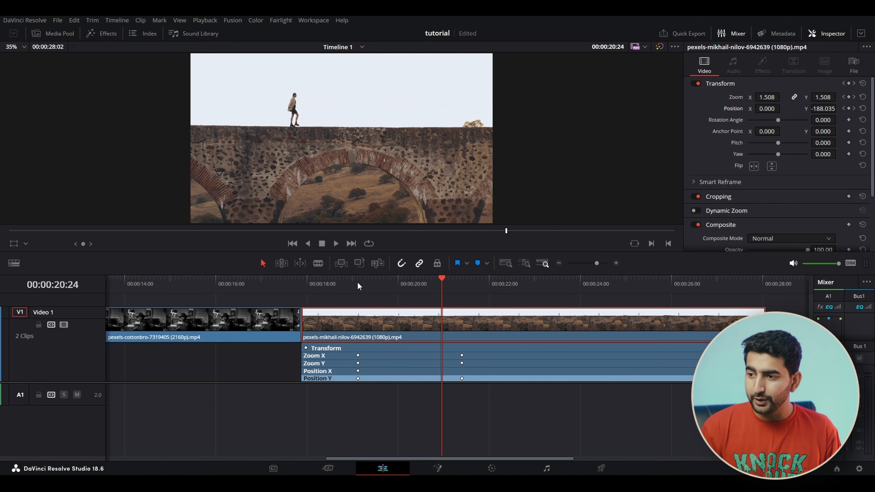
# Add a rotation angle keyframe at 00:00:19:13 and set the rotation angle to 15.900 shortly before 00:00:22:00.
pyautogui.click(377, 285)
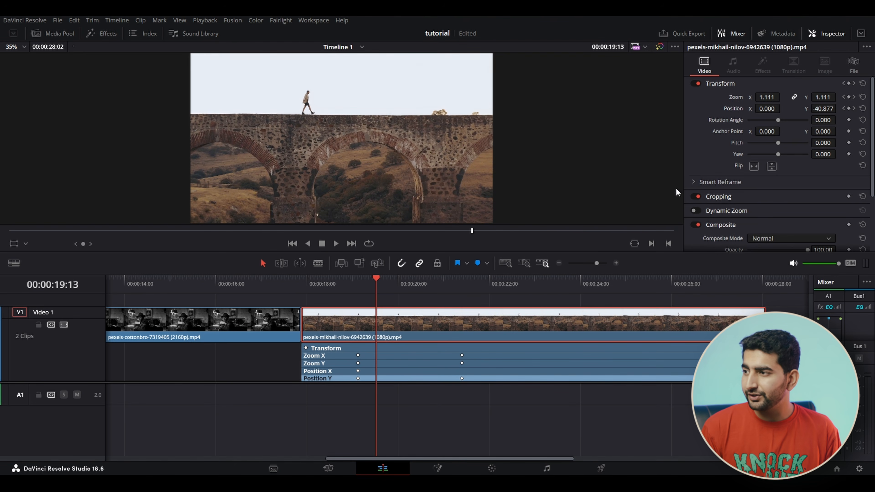
pyautogui.click(849, 120)
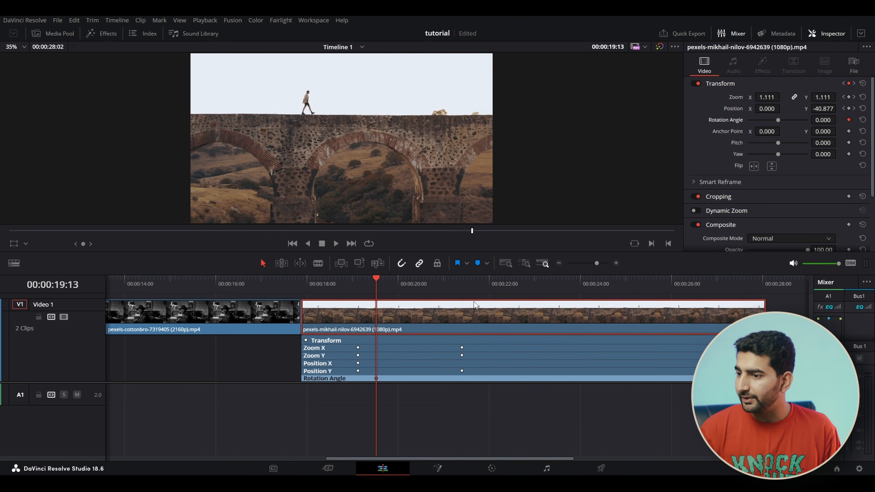
pyautogui.moveTo(378, 281); pyautogui.dragTo(476, 295)
pyautogui.moveTo(814, 120); pyautogui.dragTo(839, 119)
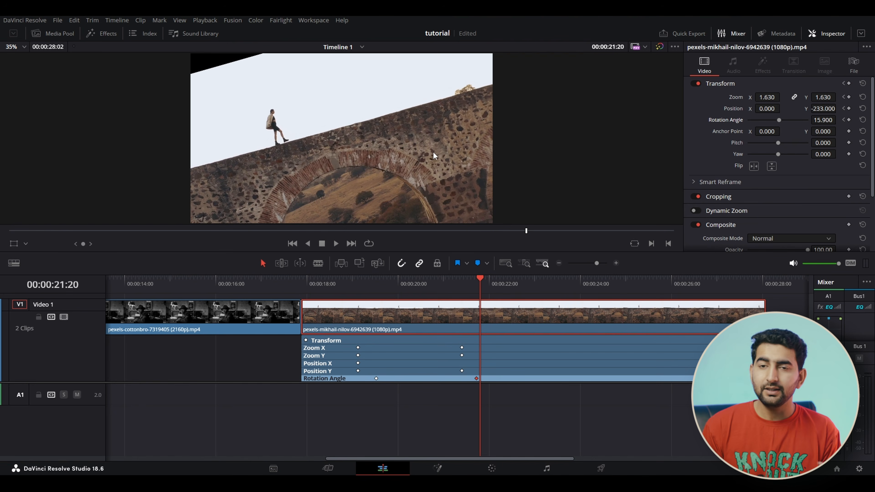
# Return to 00:00:19:13, enable the on-screen Transform controls and rescale the clip by its corner handle in the viewer.
pyautogui.click(376, 290)
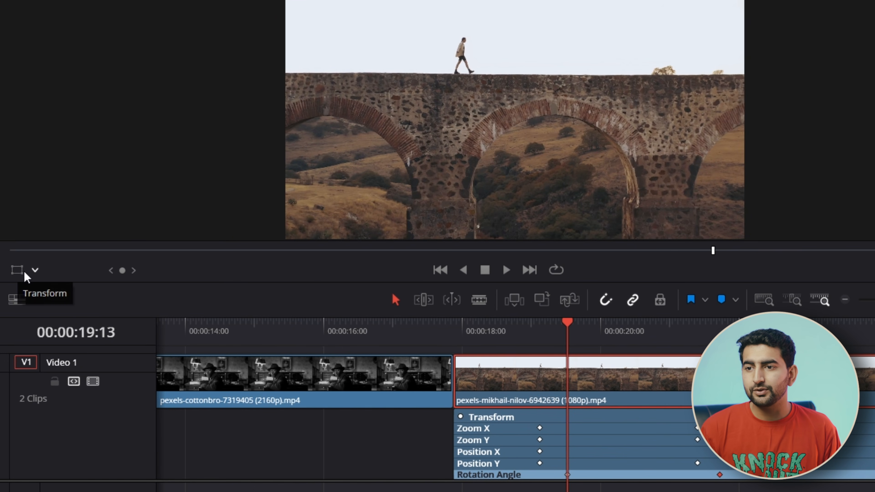
pyautogui.click(18, 271)
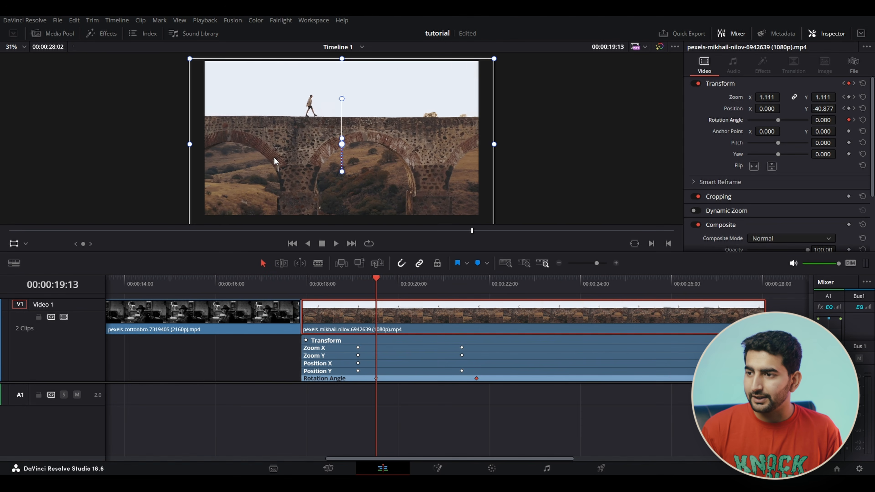
pyautogui.scroll(-2, 273, 157)
pyautogui.moveTo(224, 212); pyautogui.dragTo(208, 227)
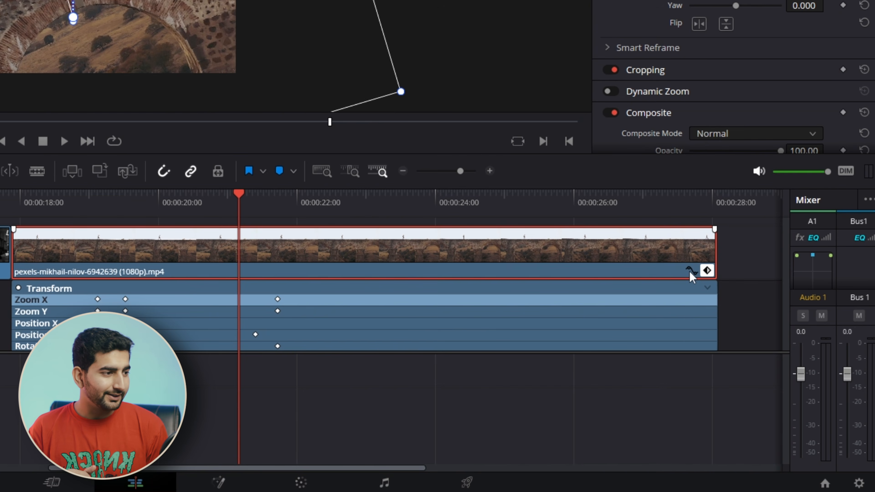
# Open the bridge clip's curve editor and switch between the Zoom X, Position X and Rotation Angle curves.
pyautogui.click(690, 269)
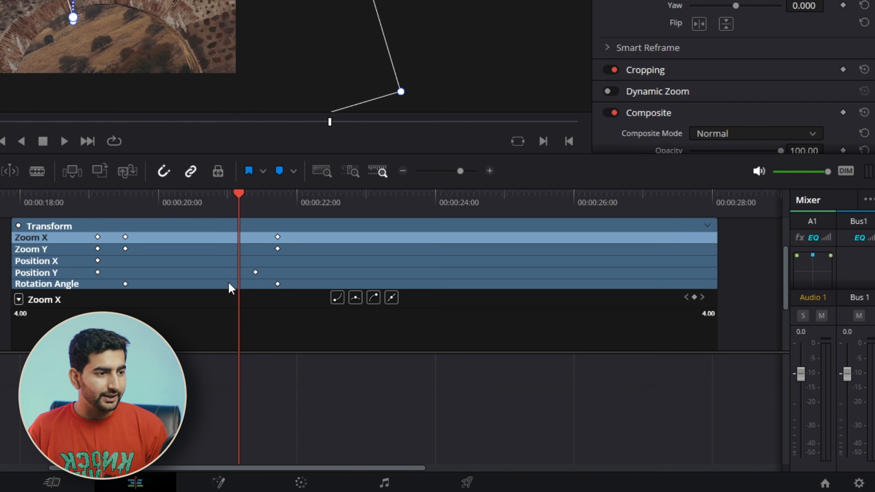
pyautogui.scroll(-3, 230, 287)
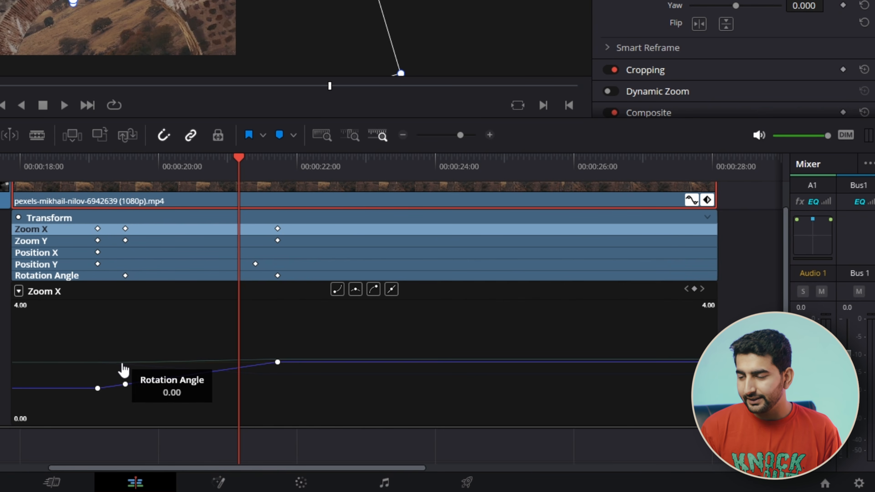
pyautogui.click(47, 253)
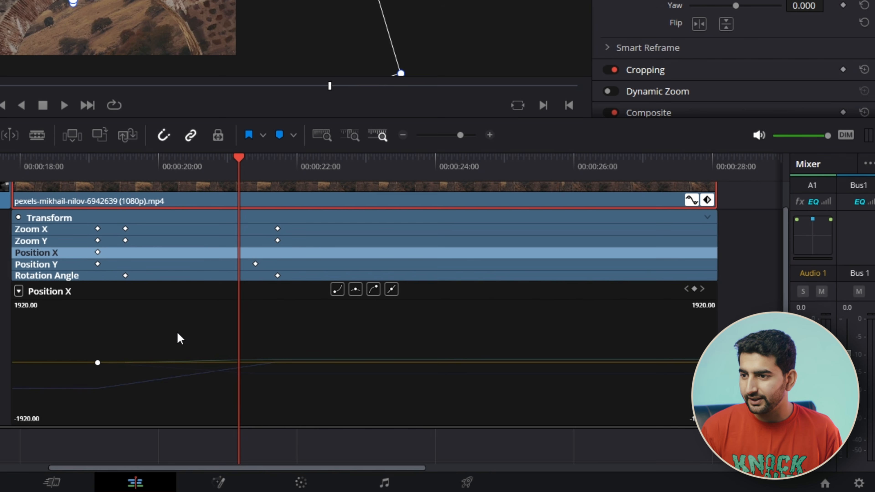
pyautogui.click(66, 275)
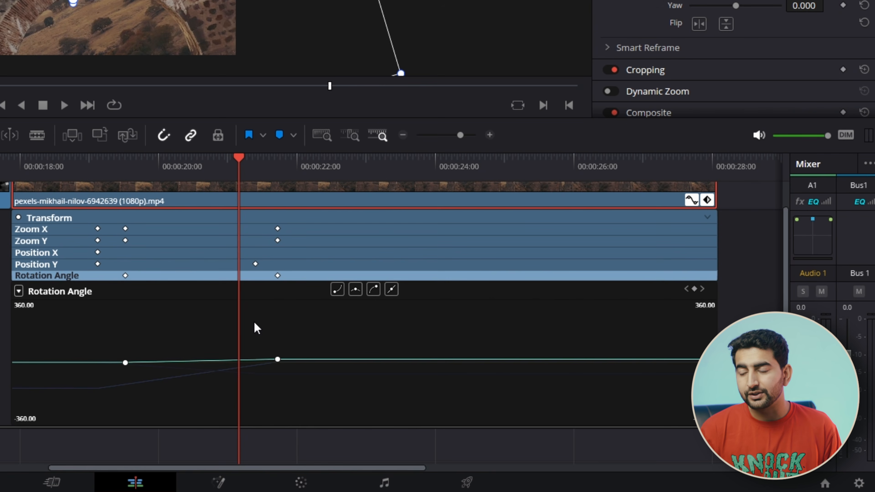
pyautogui.click(86, 388)
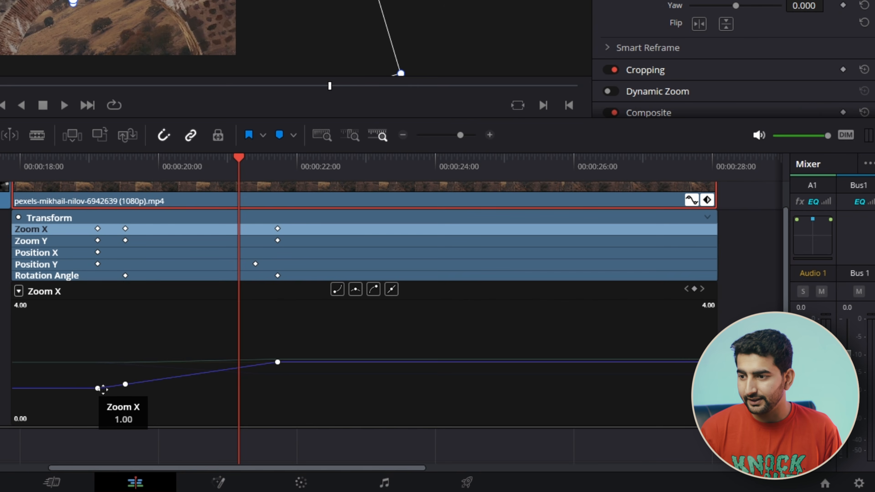
pyautogui.click(309, 374)
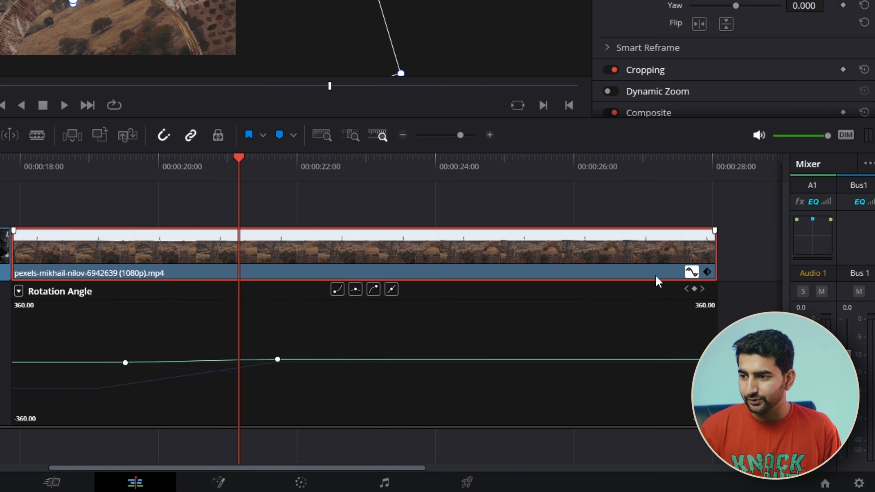
# Show the Zoom X curve in the bridge clip's curve editor and delete its middle keyframe.
pyautogui.click(19, 291)
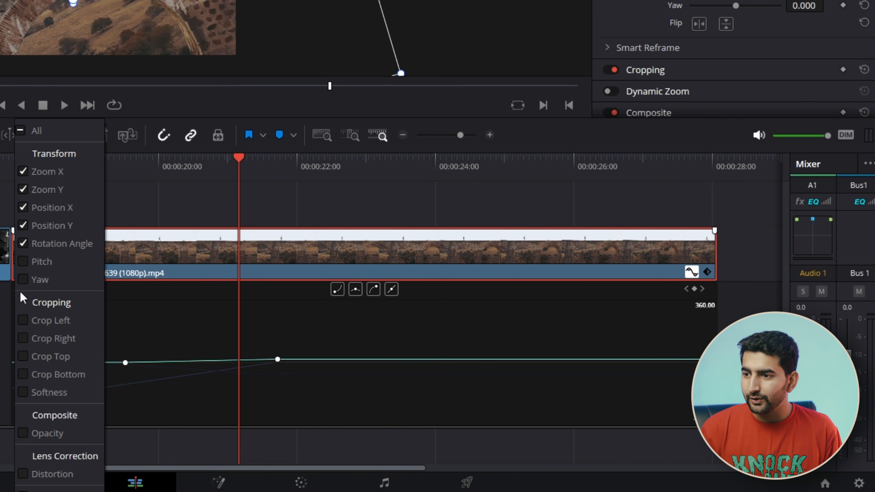
pyautogui.click(50, 172)
pyautogui.moveTo(127, 384)
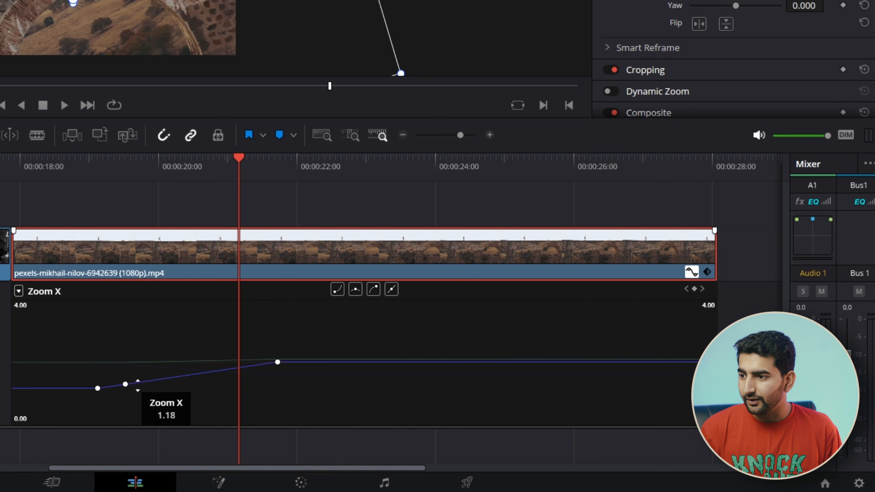
pyautogui.click(124, 383)
pyautogui.press('Delete')
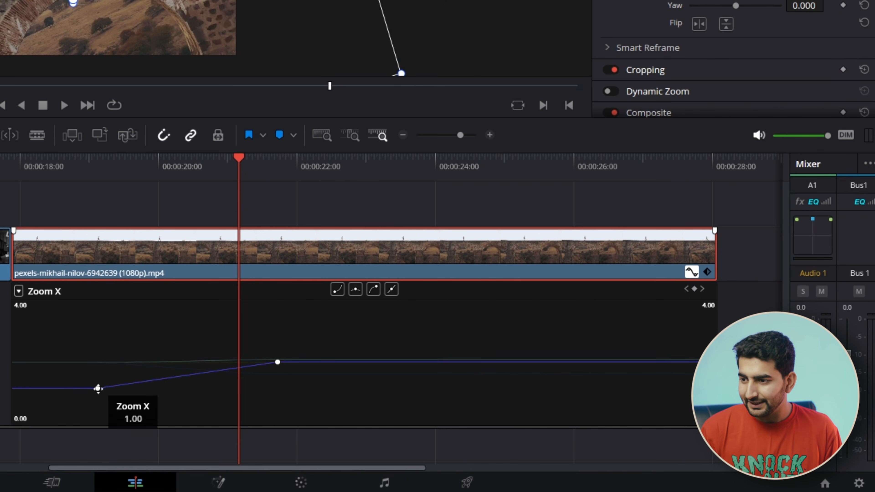
# Ease the Zoom X curve as it leaves the first keyframe and as it arrives at the second.
pyautogui.click(96, 388)
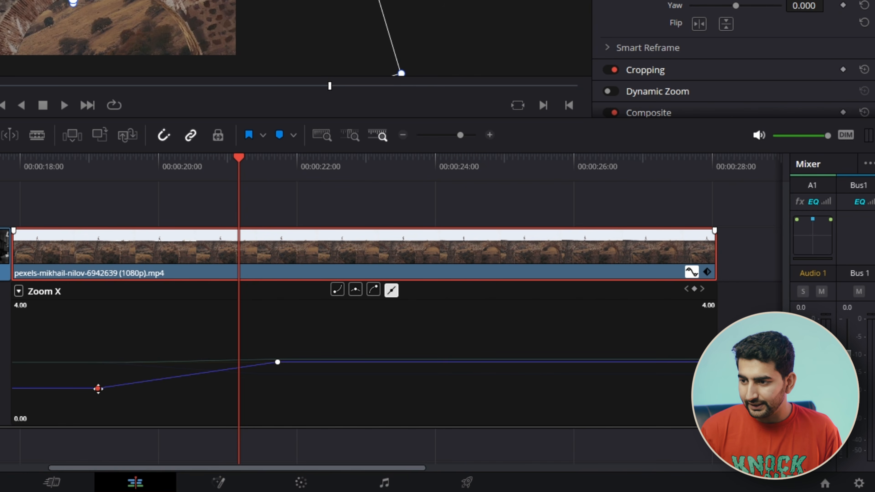
pyautogui.click(358, 291)
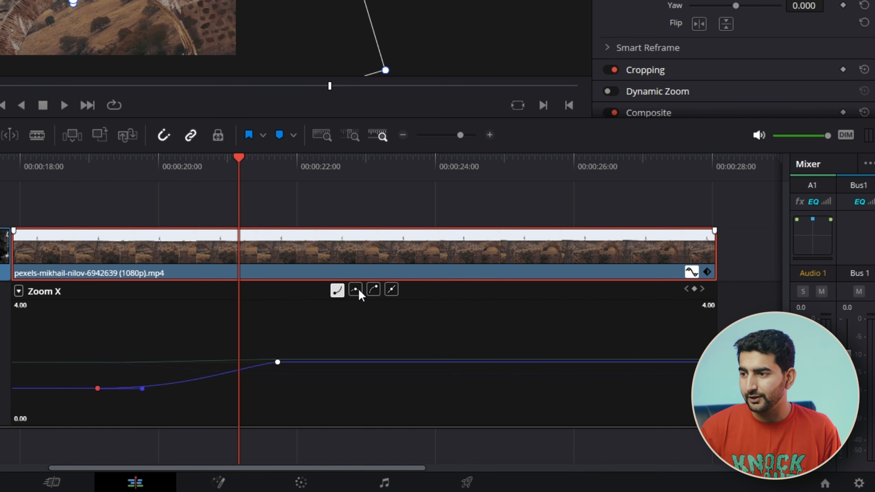
pyautogui.click(278, 362)
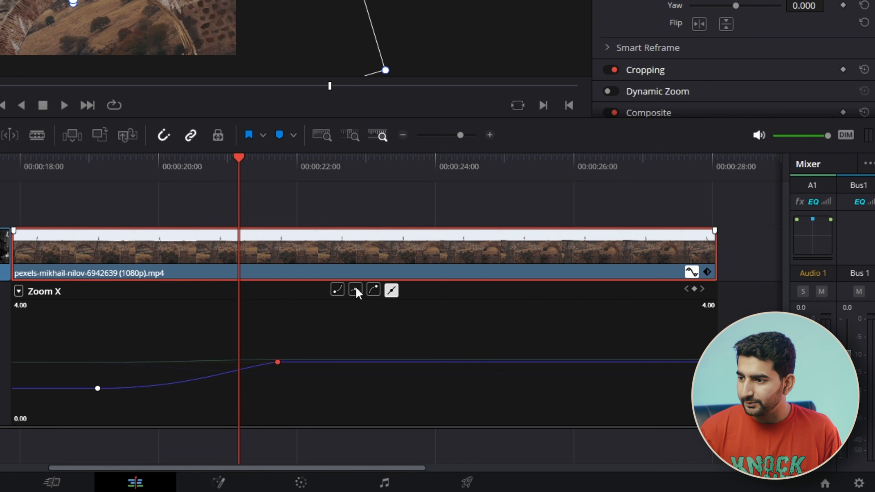
pyautogui.click(373, 290)
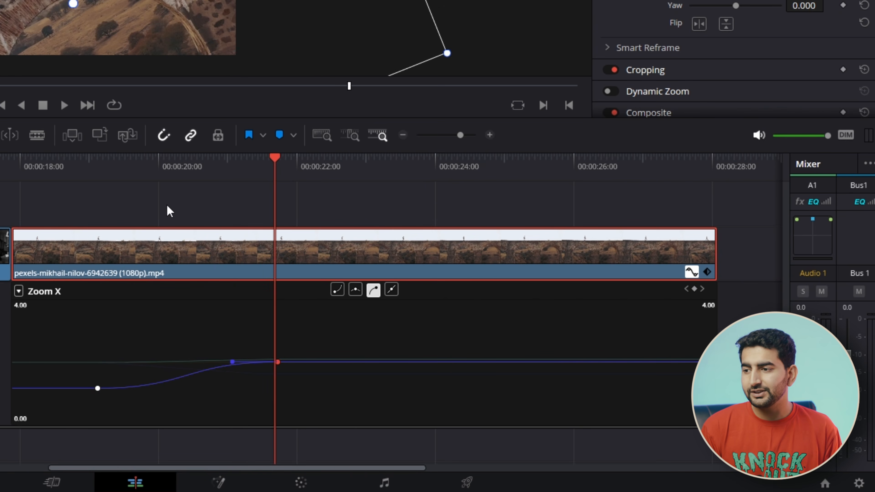
# Remove all the bridge clip's video attributes and retime effects except Zoom, Scale X and Scale Y, and play back the result.
pyautogui.click(143, 256)
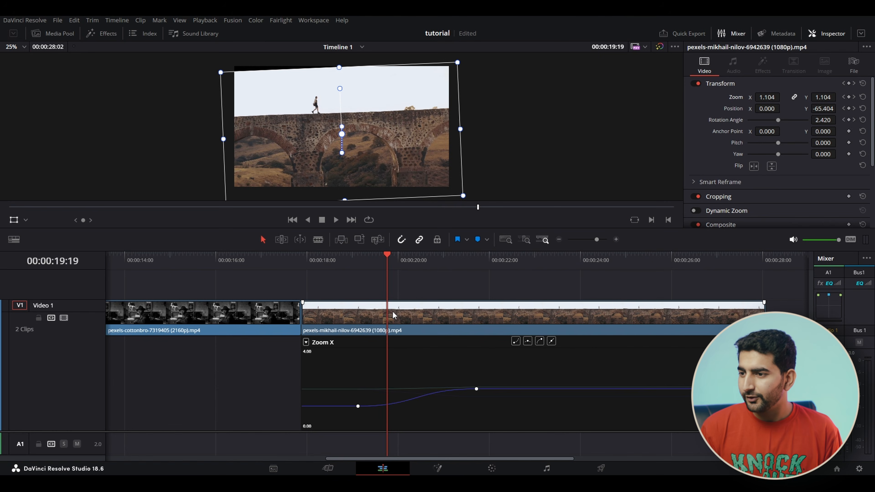
pyautogui.rightClick(151, 254)
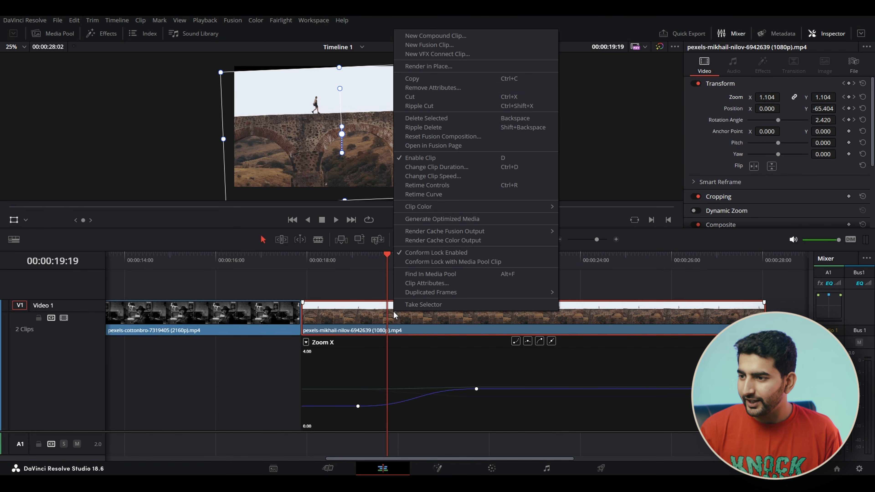
pyautogui.click(430, 88)
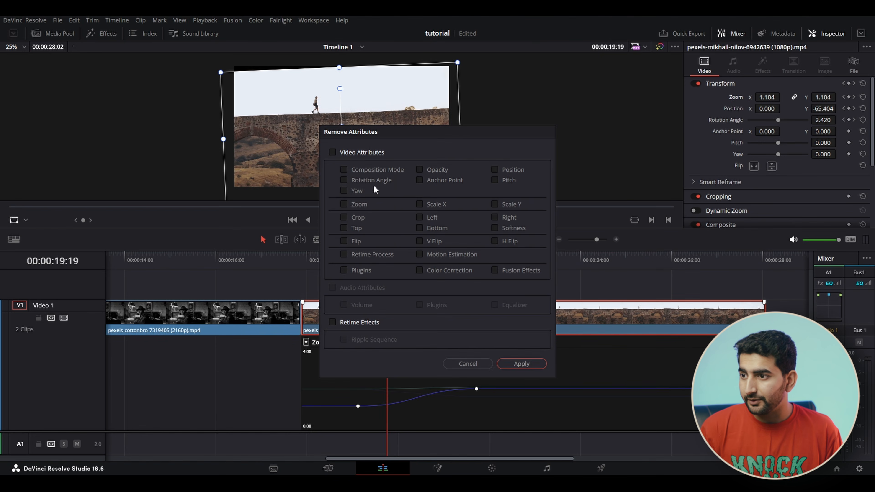
pyautogui.click(345, 205)
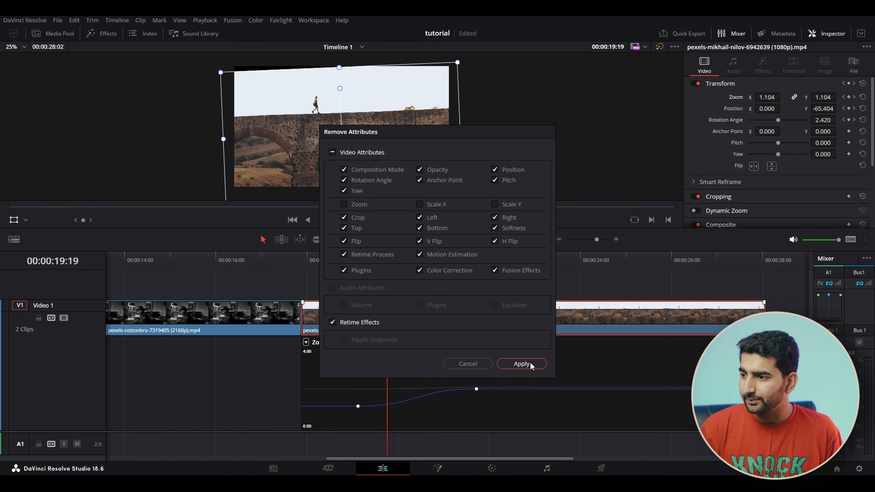
pyautogui.click(522, 364)
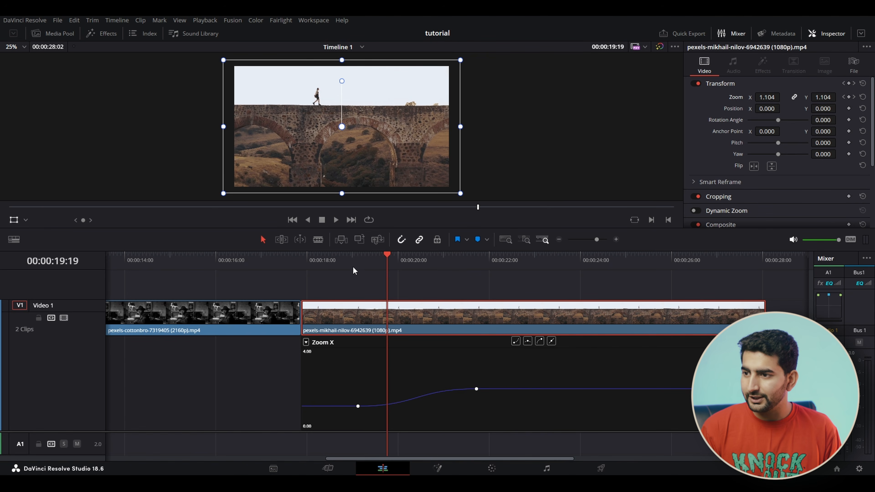
pyautogui.press('space')
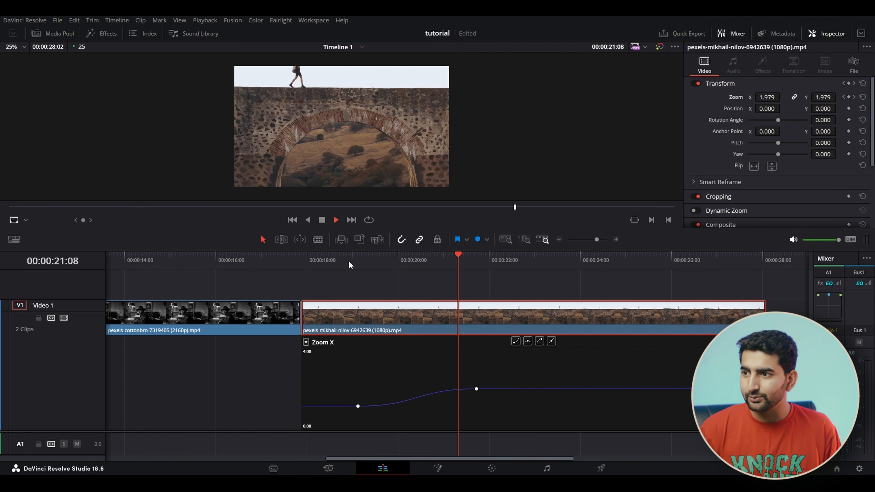
pyautogui.press('space')
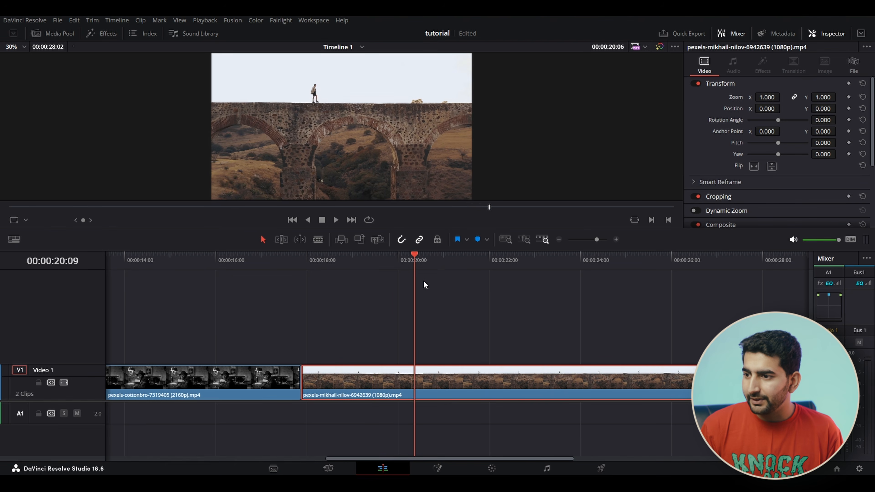
# Move the playhead to 00:00:19:17 and examine which Cropping and Composite parameters of the clip can be keyframed.
pyautogui.moveTo(423, 281); pyautogui.dragTo(383, 283)
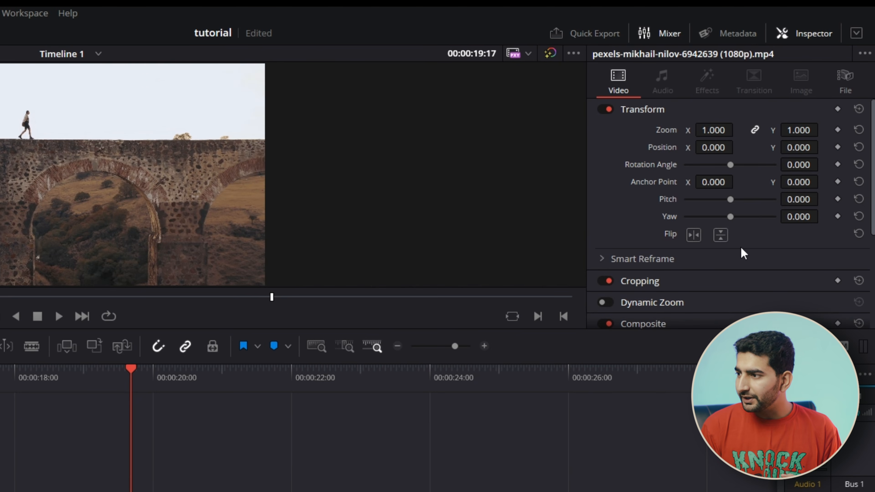
pyautogui.click(656, 282)
pyautogui.click(659, 280)
pyautogui.scroll(-3, 688, 272)
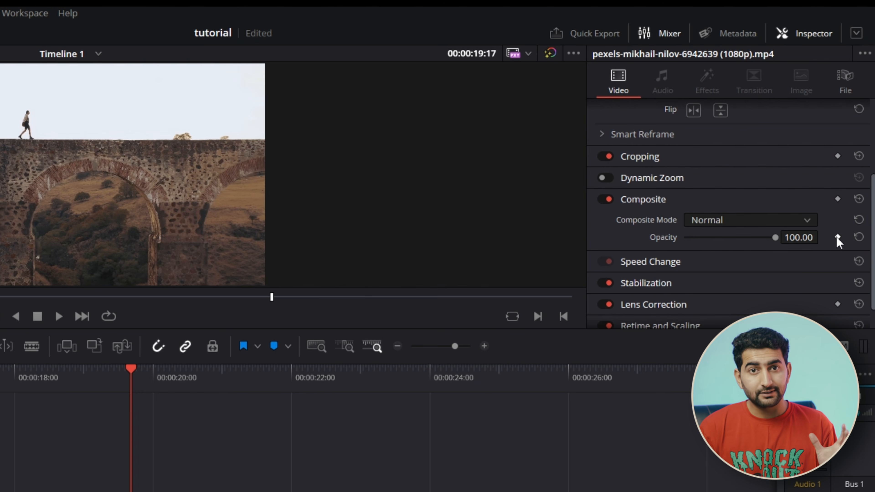
pyautogui.scroll(4, 837, 238)
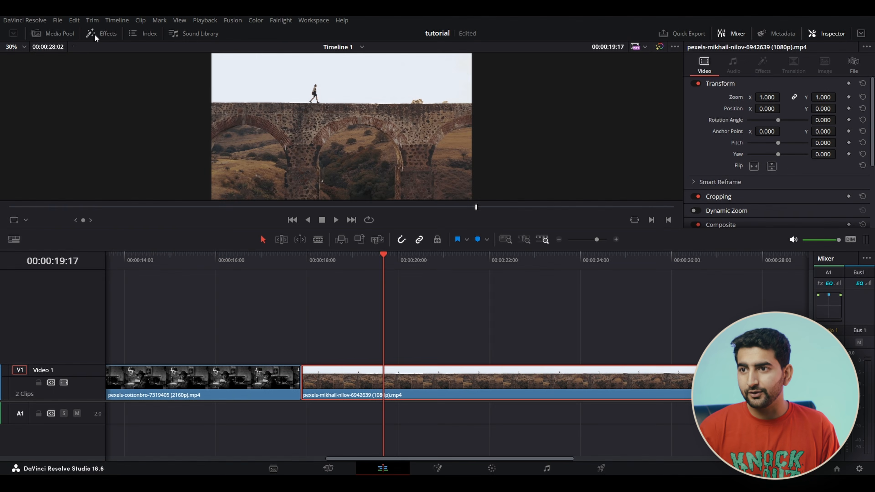
# Search the effects library for "blur" and apply Gaussian Blur to the bridge clip.
pyautogui.click(94, 33)
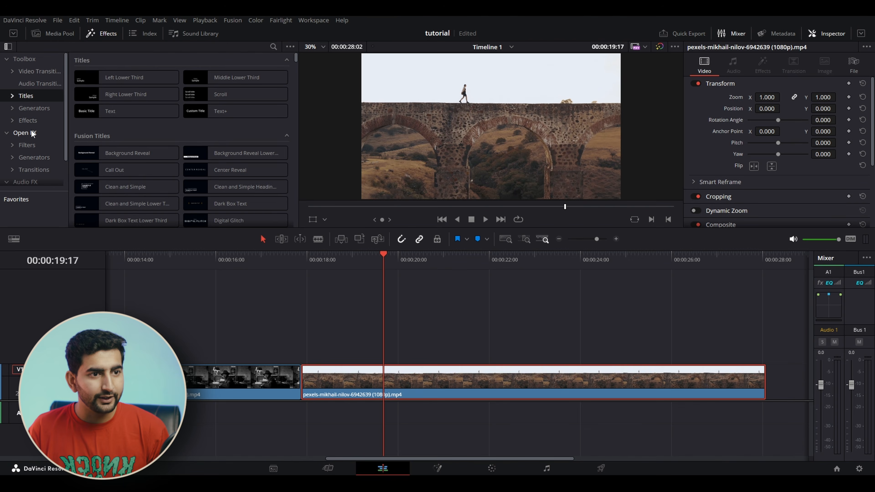
pyautogui.click(32, 132)
pyautogui.click(273, 46)
pyautogui.write('blur')
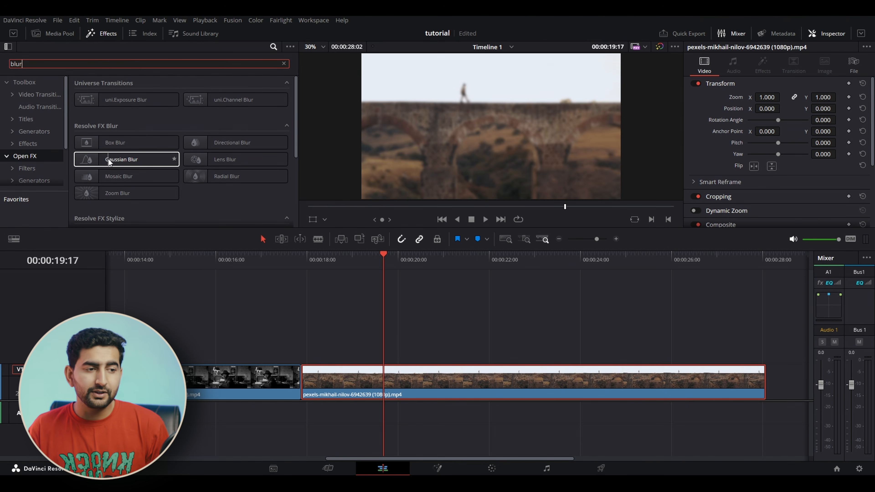
pyautogui.moveTo(106, 159); pyautogui.dragTo(407, 380)
pyautogui.moveTo(408, 380); pyautogui.dragTo(408, 380)
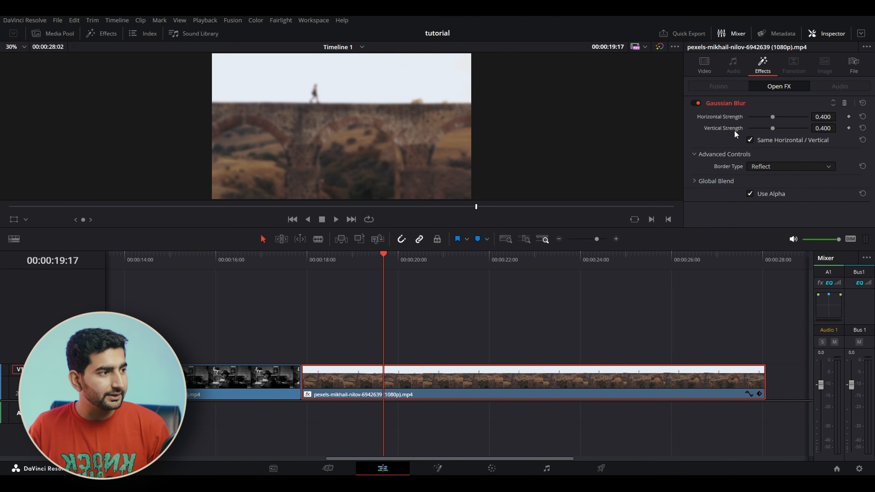
# Keyframe the Gaussian Blur strength from 0.000 at 00:00:19:17 to 0.520 at 00:00:20:16.
pyautogui.moveTo(824, 117); pyautogui.dragTo(839, 117)
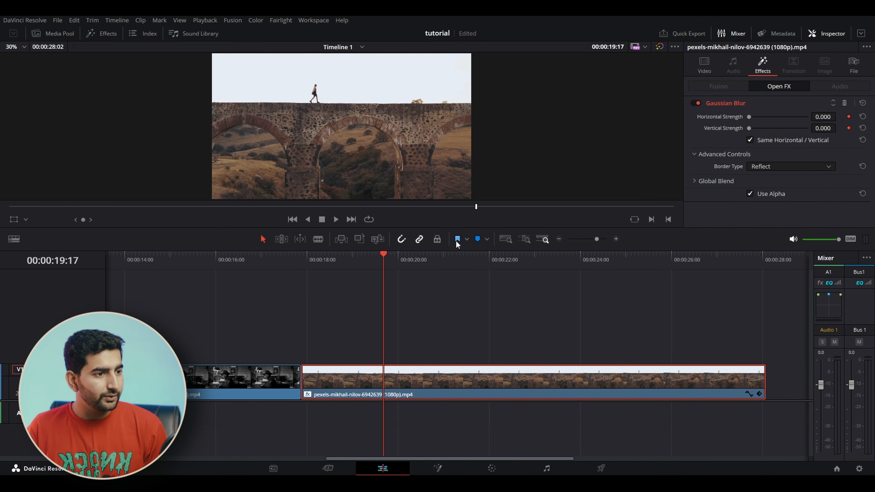
pyautogui.moveTo(392, 262); pyautogui.dragTo(428, 262)
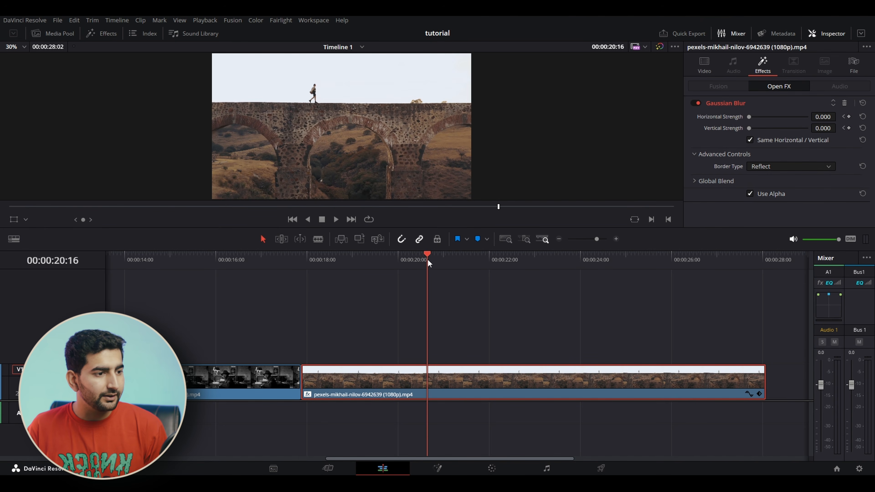
pyautogui.moveTo(824, 117); pyautogui.dragTo(838, 117)
# Play back the blur animation from 00:00:19:05.
pyautogui.click(362, 263)
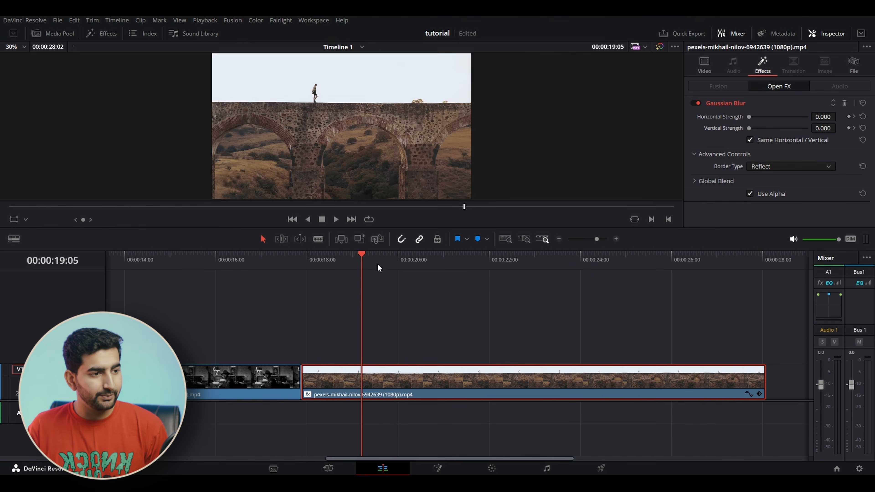
pyautogui.press('space')
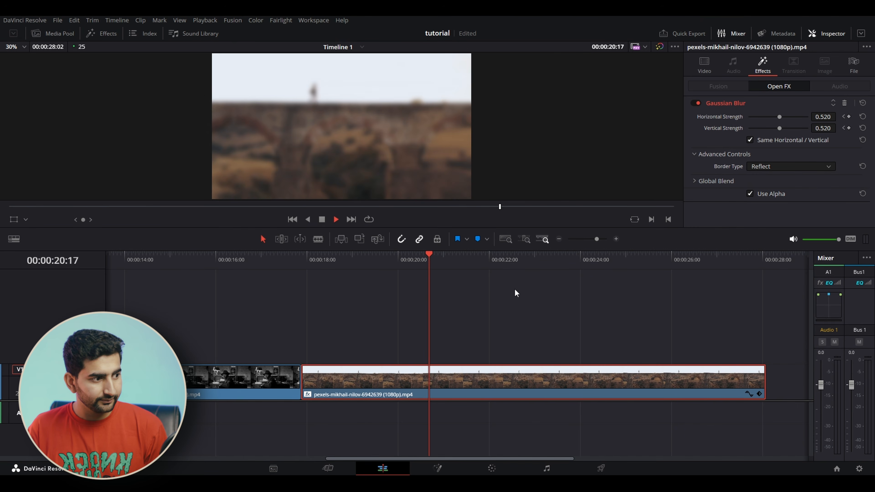
pyautogui.press('space')
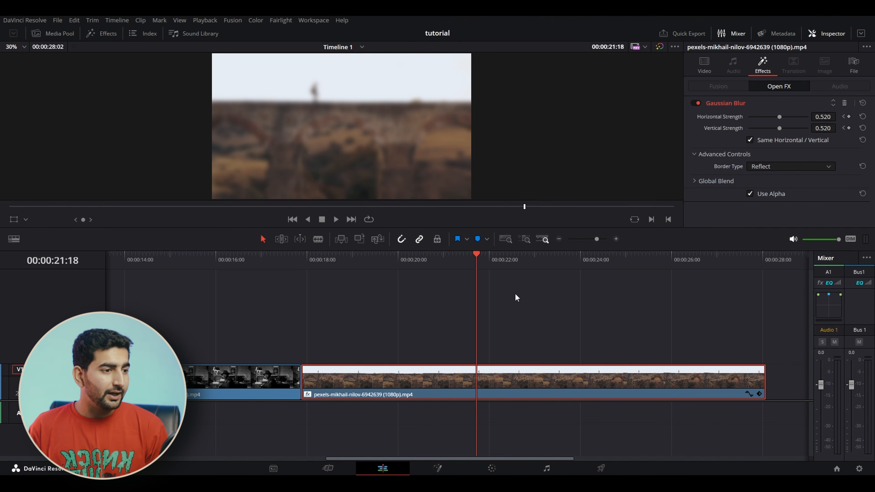
# Add a Zoom keyframe at 00:00:19:17, move the playhead to 00:00:22:14 and expand the Transform keyframes into separate parameter rows.
pyautogui.click(384, 268)
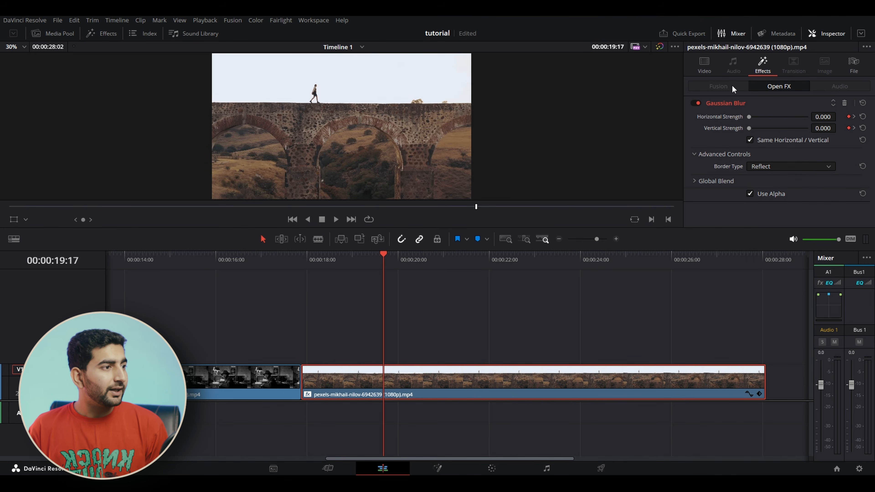
pyautogui.click(704, 64)
pyautogui.click(849, 97)
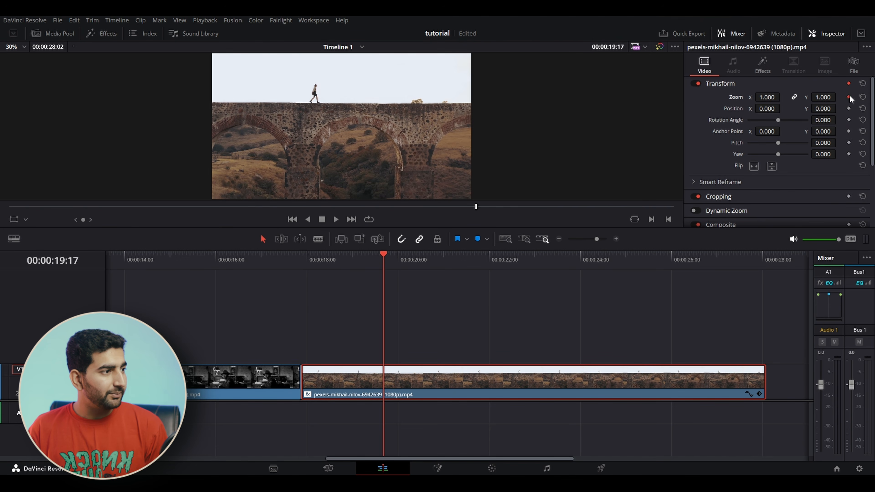
pyautogui.click(515, 268)
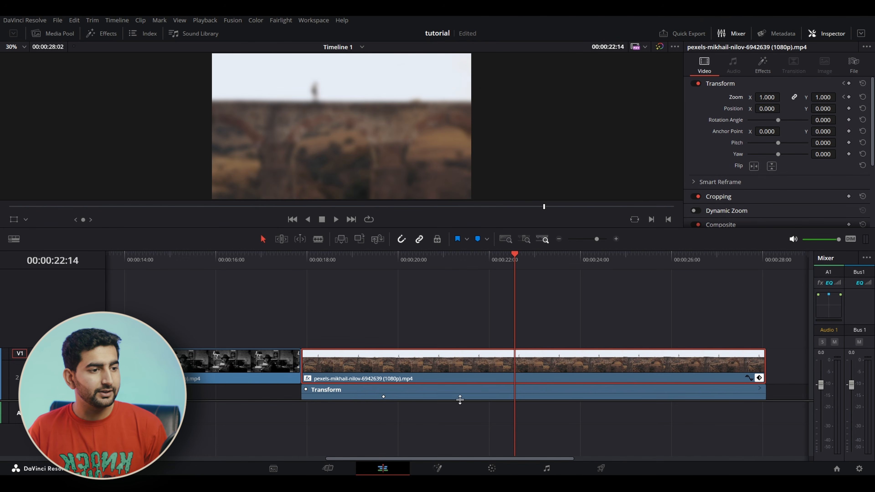
pyautogui.click(759, 390)
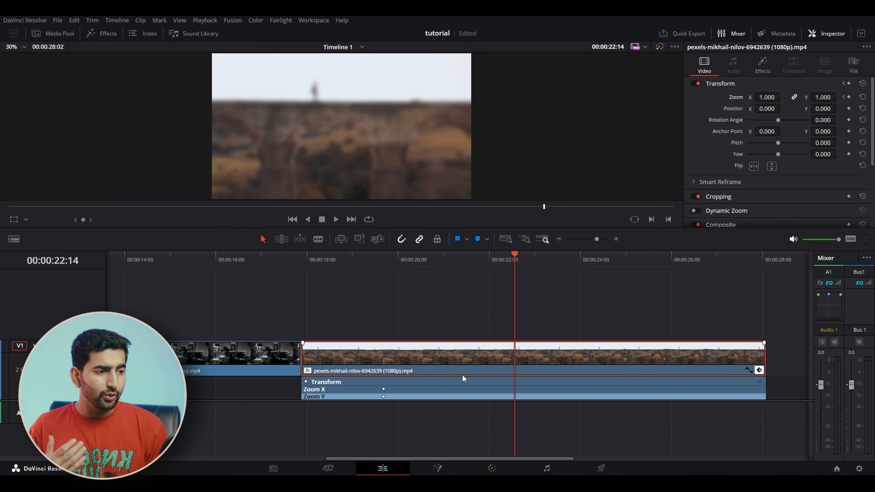
# Open the clip's curve editor, hide the Zoom X and Zoom Y curves and show Gaussian Blur's Horizontal and Vertical Strength curves.
pyautogui.click(748, 370)
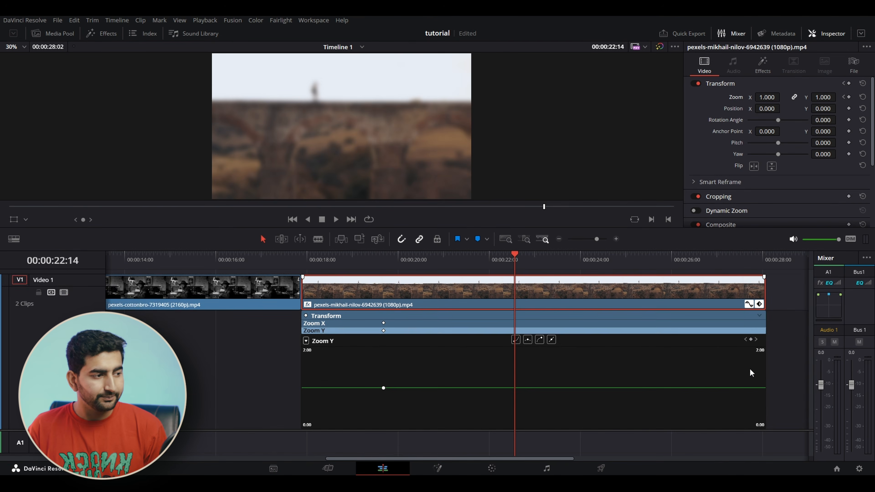
pyautogui.click(305, 341)
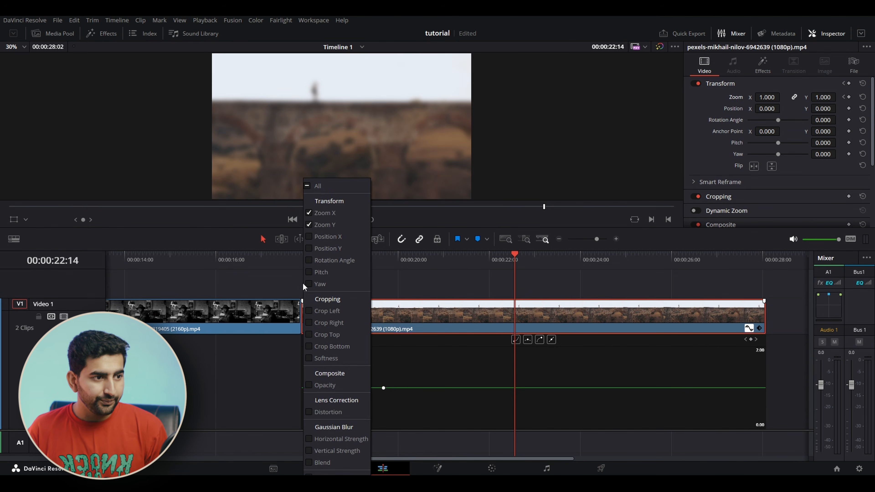
pyautogui.click(309, 225)
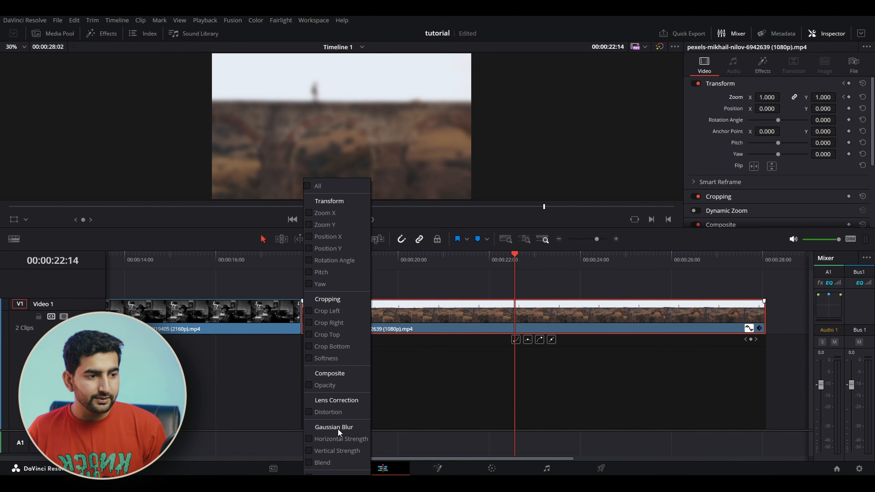
pyautogui.click(309, 439)
pyautogui.click(309, 450)
pyautogui.click(428, 312)
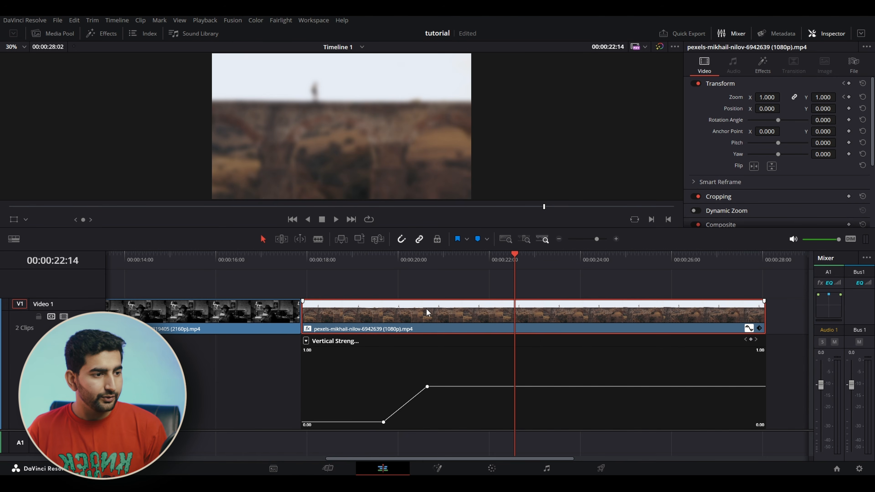
# Play back the bridge clip's keyframed animation from before its first keyframe.
pyautogui.click(364, 262)
pyautogui.press('space')
pyautogui.press('space')
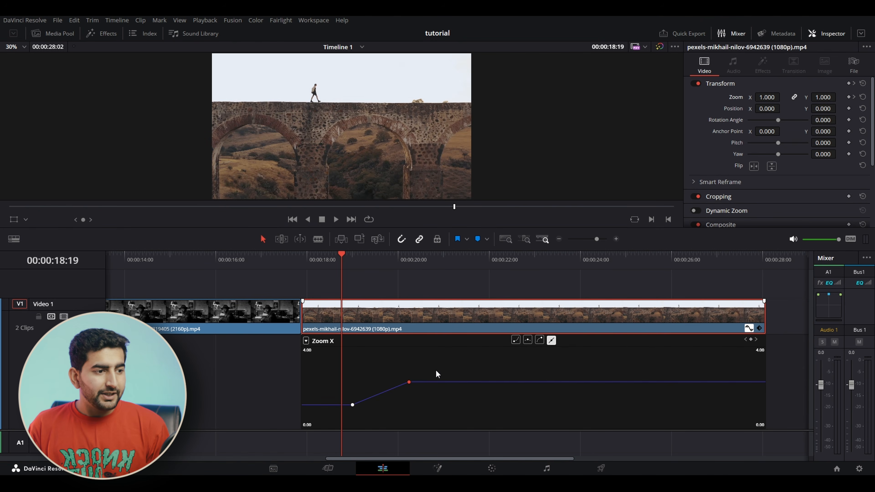
pyautogui.press('space')
pyautogui.press('space')
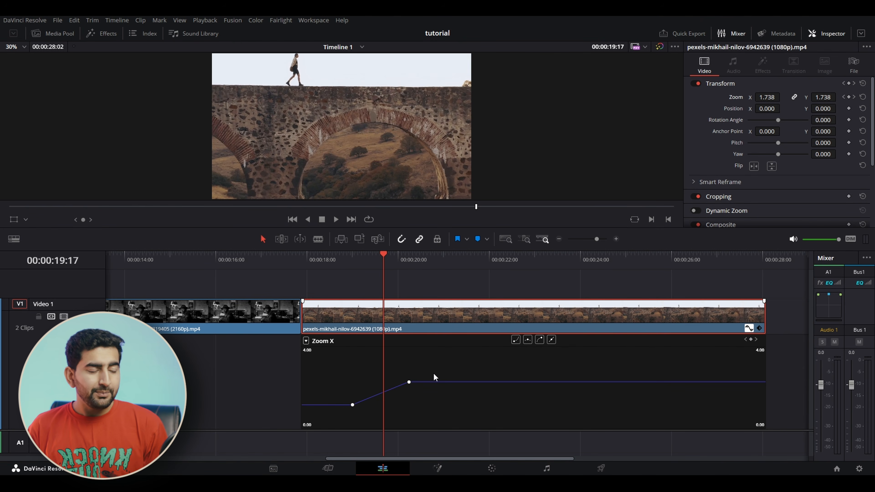
# Move the playhead to 00:00:19:00 and shift the second Zoom X keyframe one second later with a value of about 2.51.
pyautogui.moveTo(409, 383)
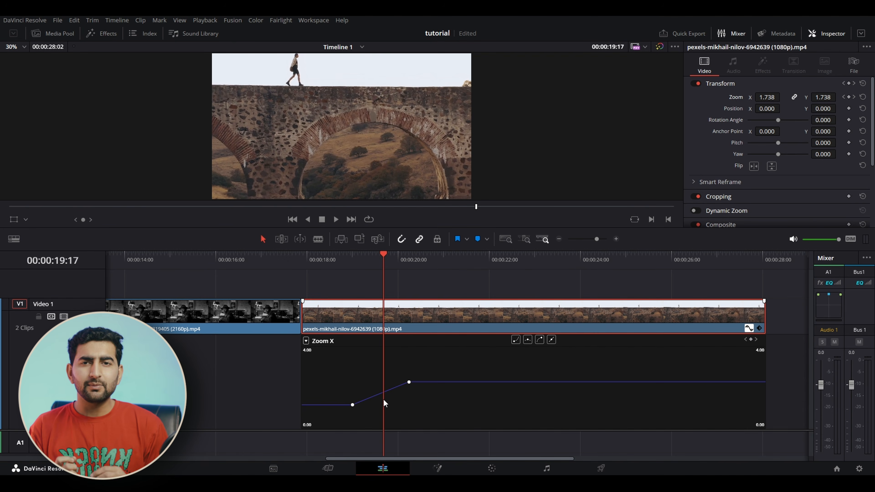
pyautogui.click(353, 270)
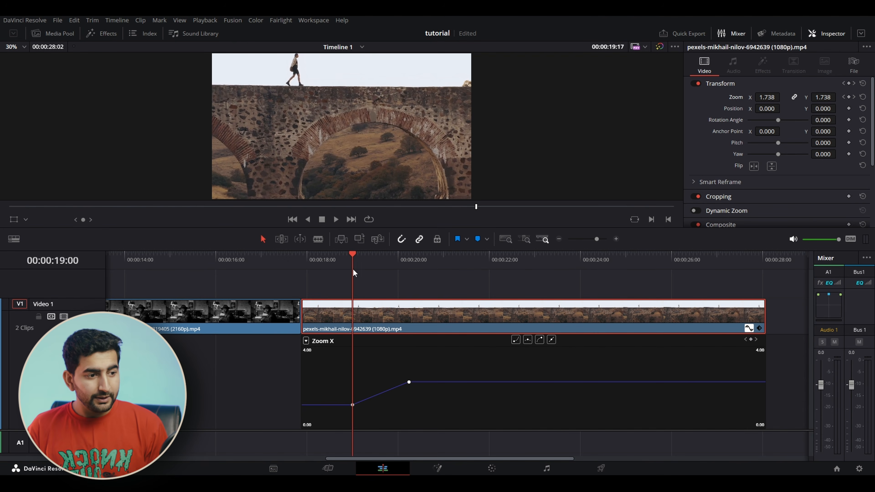
pyautogui.moveTo(352, 406)
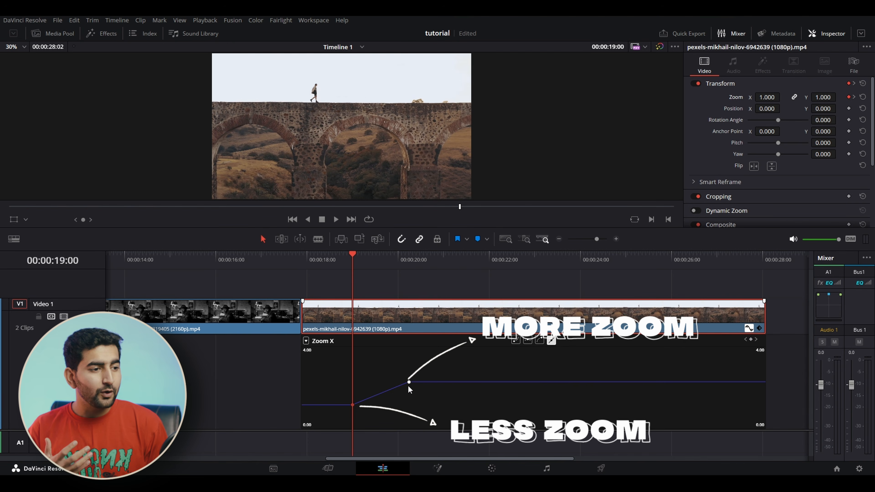
pyautogui.moveTo(409, 384); pyautogui.dragTo(410, 383)
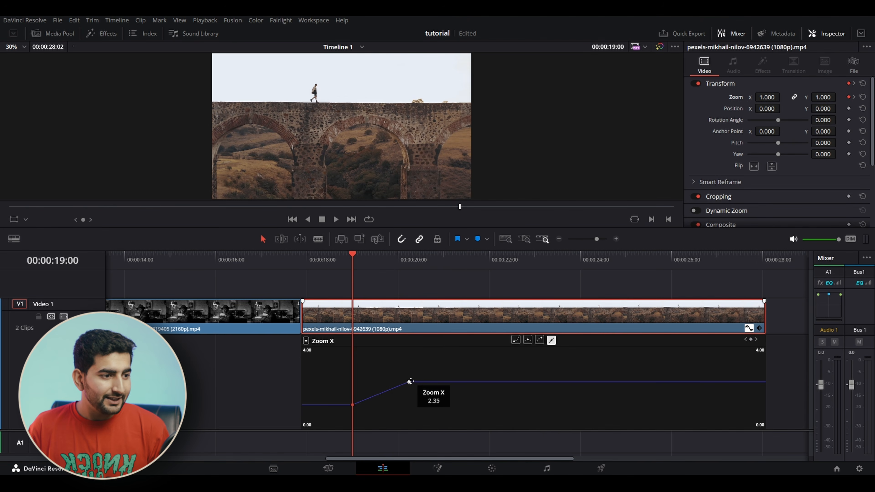
pyautogui.moveTo(410, 382); pyautogui.dragTo(453, 378)
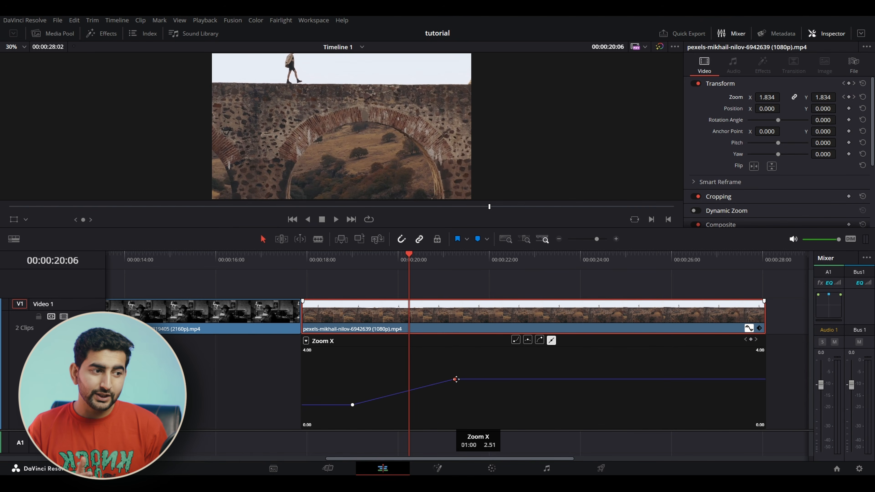
# Play back the slower zoom animation from its first keyframe at 00:00:19:00, then stop.
pyautogui.moveTo(433, 267); pyautogui.dragTo(353, 273)
pyautogui.press('space')
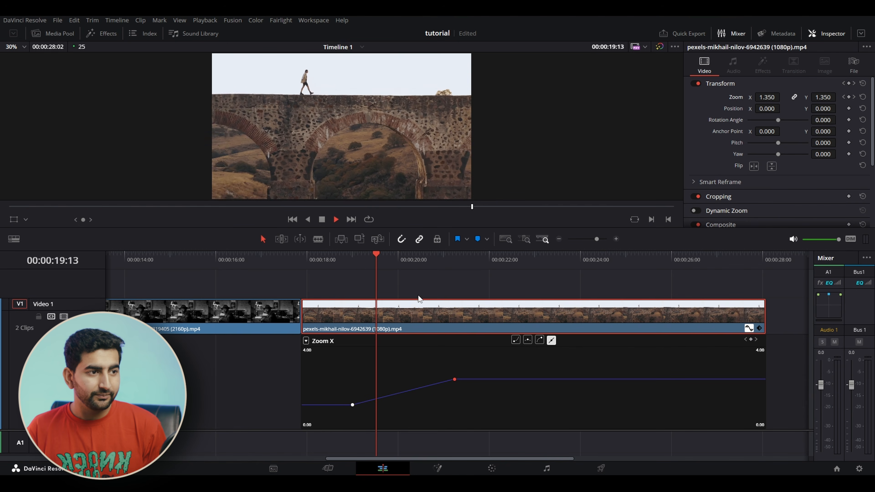
pyautogui.press('space')
# Shift the second Zoom X keyframe about 1 second 9 frames earlier at about 2.29 and play back the faster zoom.
pyautogui.moveTo(456, 378); pyautogui.dragTo(393, 382)
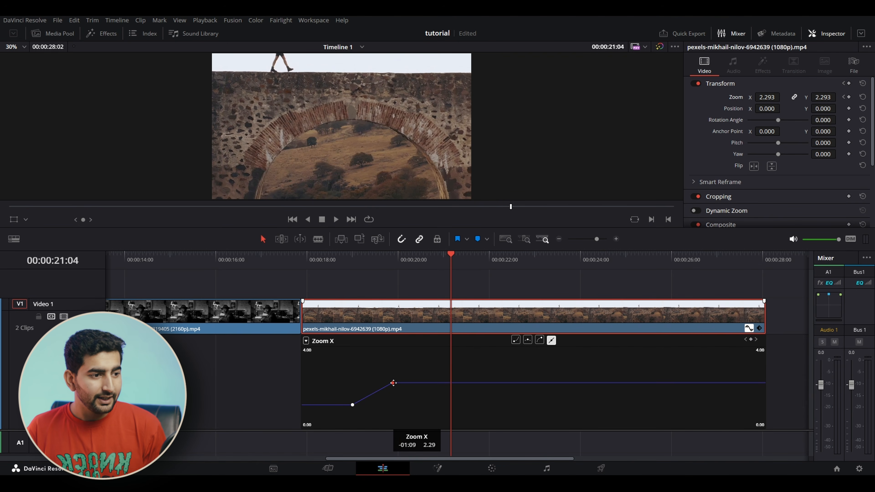
pyautogui.click(356, 262)
pyautogui.press('space')
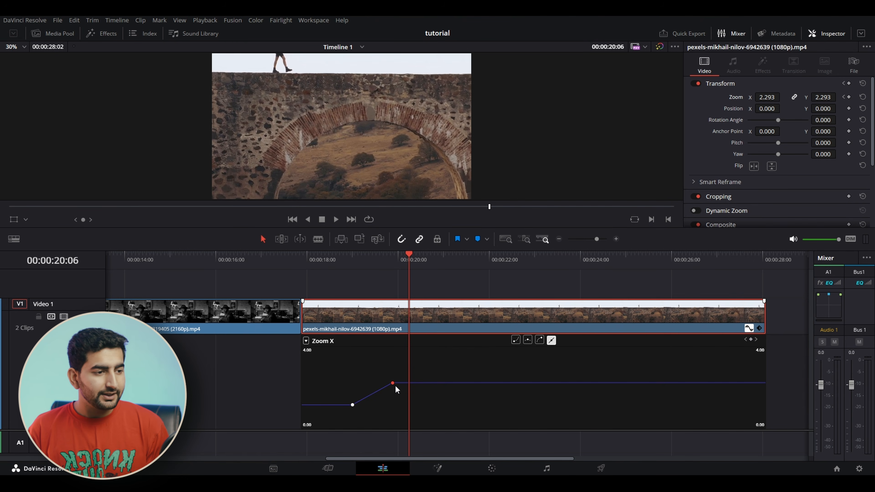
# Move the second Zoom X keyframe 21 frames later at about 2.40, shift it further along in time, and raise its value slightly.
pyautogui.moveTo(394, 385)
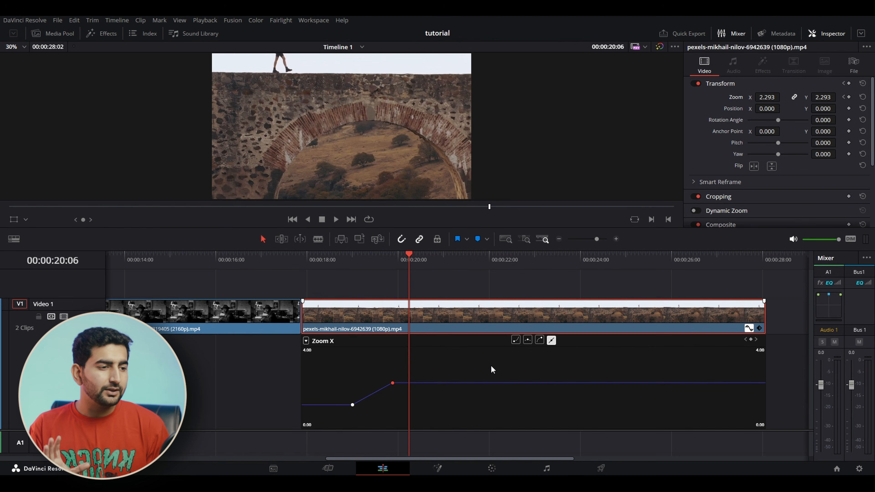
pyautogui.moveTo(393, 383); pyautogui.dragTo(431, 382)
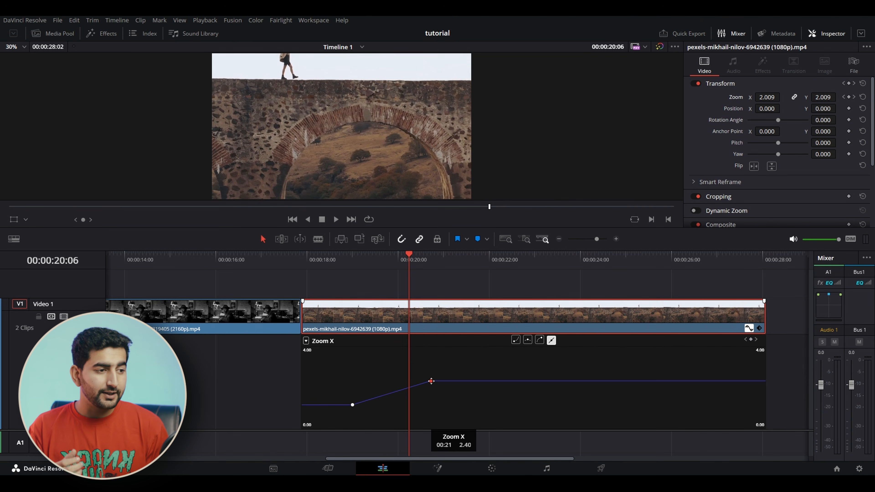
pyautogui.moveTo(432, 381); pyautogui.dragTo(473, 389)
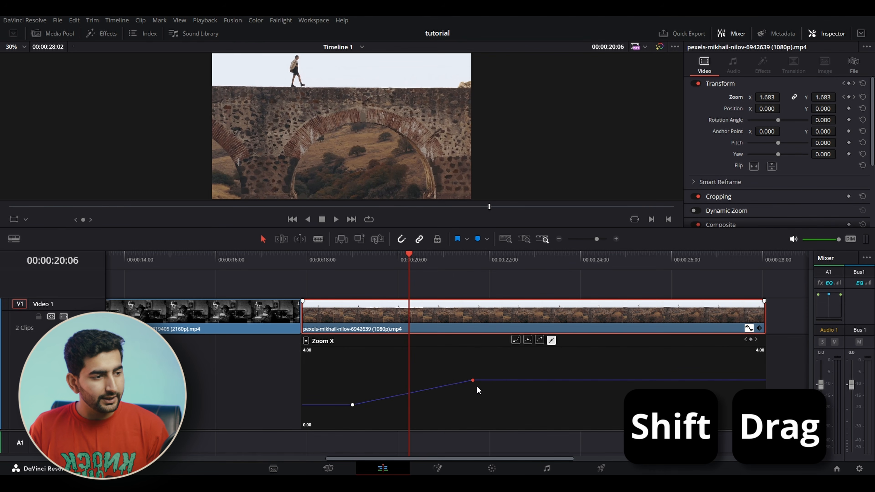
pyautogui.moveTo(473, 380)
pyautogui.mouseDown()
pyautogui.moveTo(473, 373)
pyautogui.moveTo(472, 407)
pyautogui.moveTo(454, 372)
pyautogui.moveTo(453, 386)
pyautogui.moveTo(496, 376)
pyautogui.moveTo(446, 367)
pyautogui.moveTo(486, 371)
pyautogui.moveTo(473, 377)
pyautogui.mouseUp()
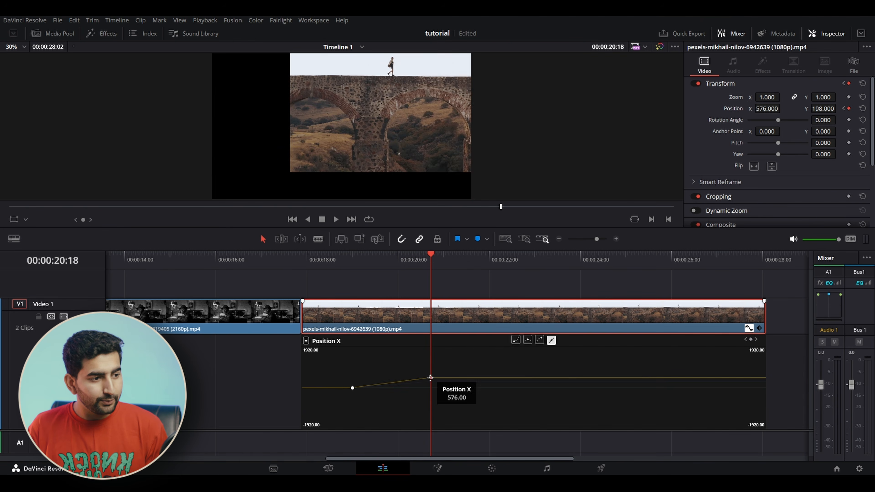
# At 00:00:20:18, adjust the second position keyframe on the curves to 972.8 for Position X and -360 for Position Y.
pyautogui.moveTo(430, 370); pyautogui.dragTo(434, 400)
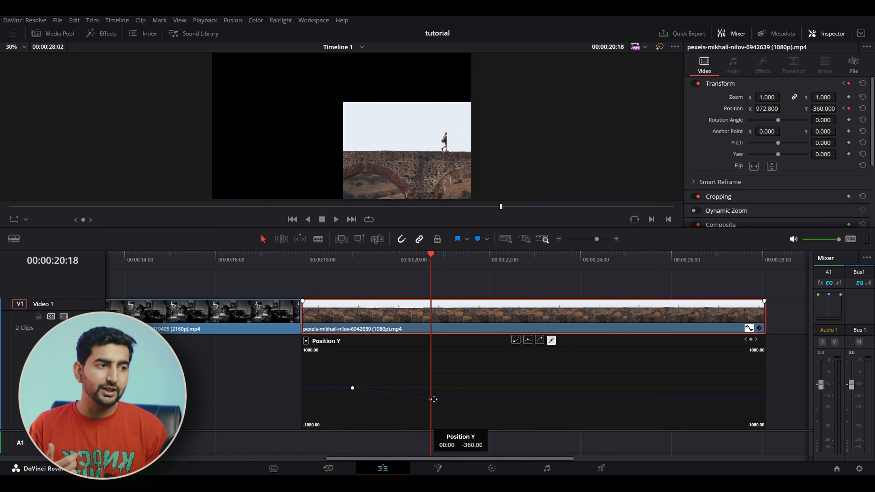